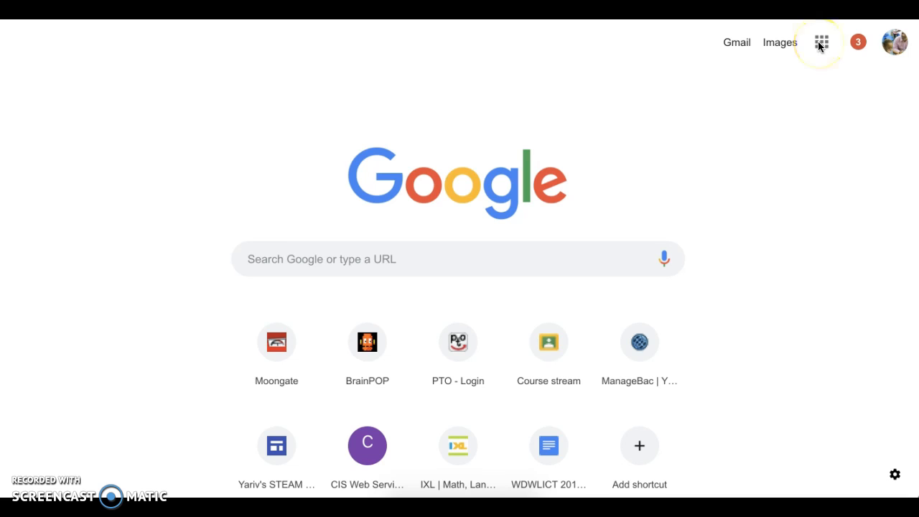
- Open Google Calendar from the Google apps and hide the Test calendar's events
click(820, 44)
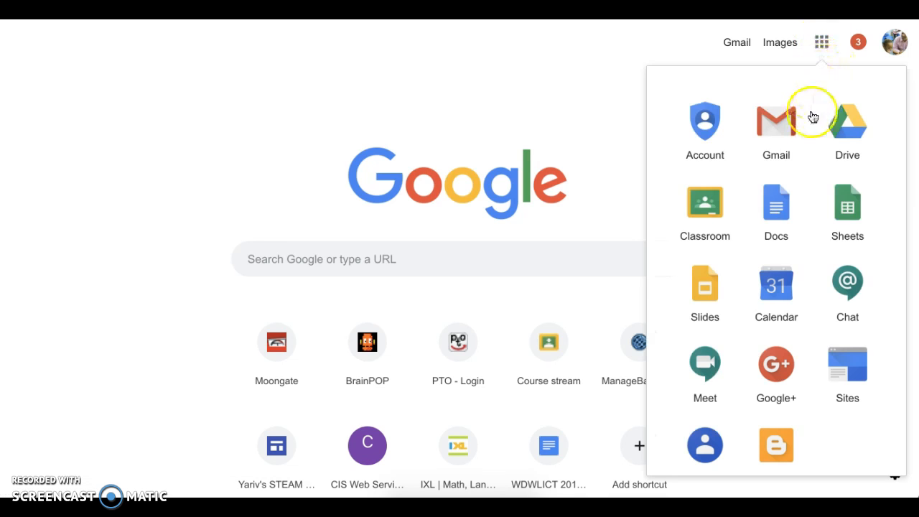
click(779, 296)
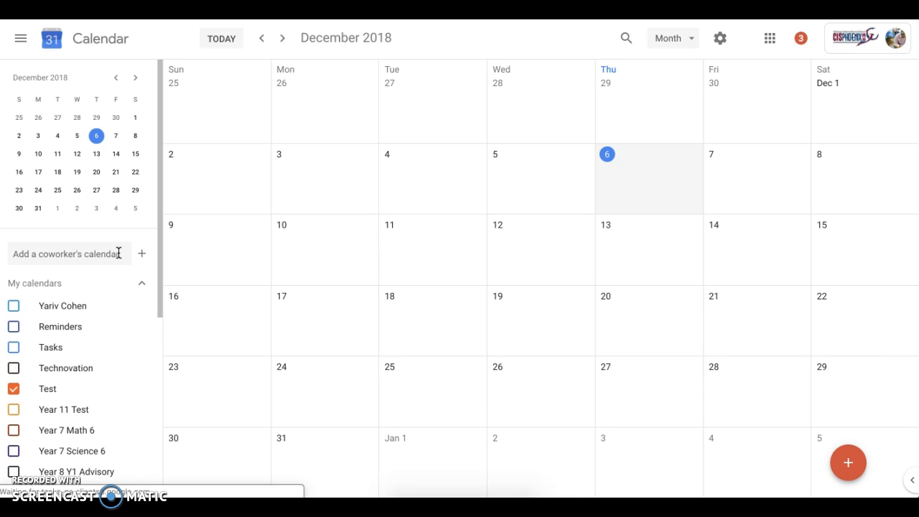
click(13, 388)
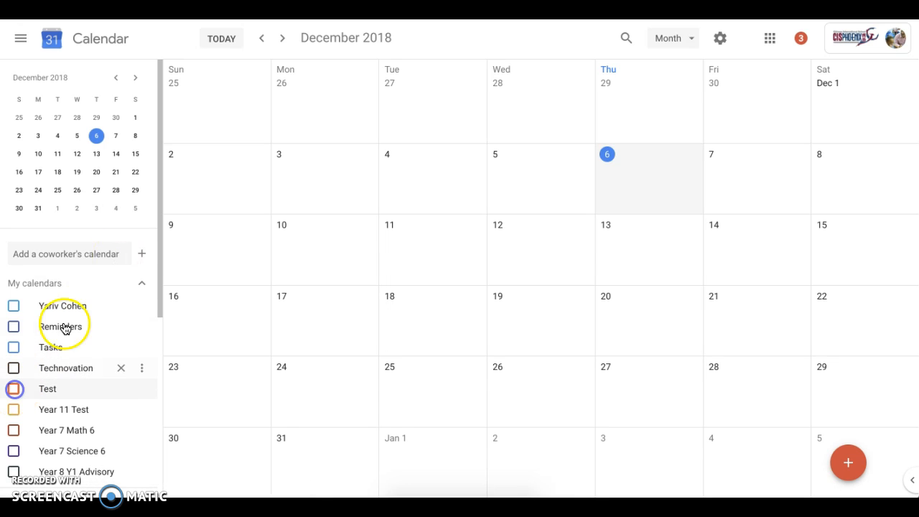
- Create a new calendar named Test 2 and return to the main calendar view
click(116, 254)
click(142, 254)
click(152, 262)
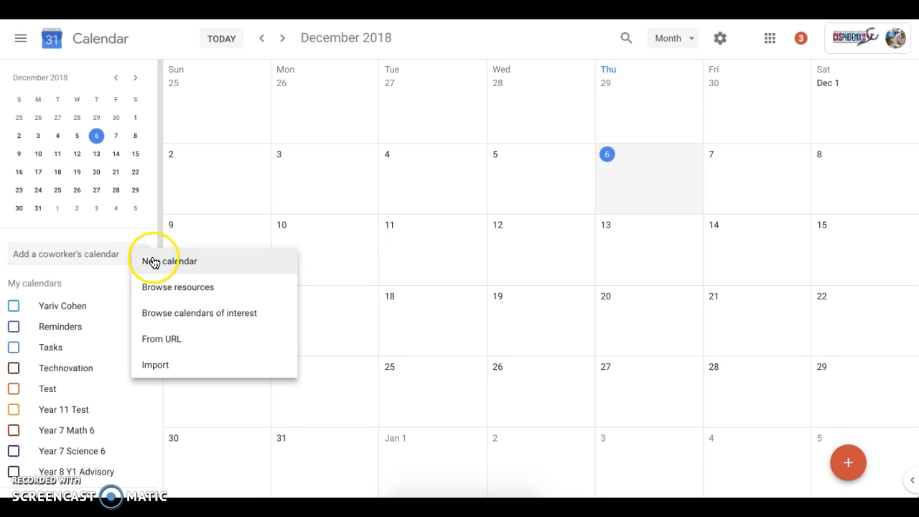
click(156, 263)
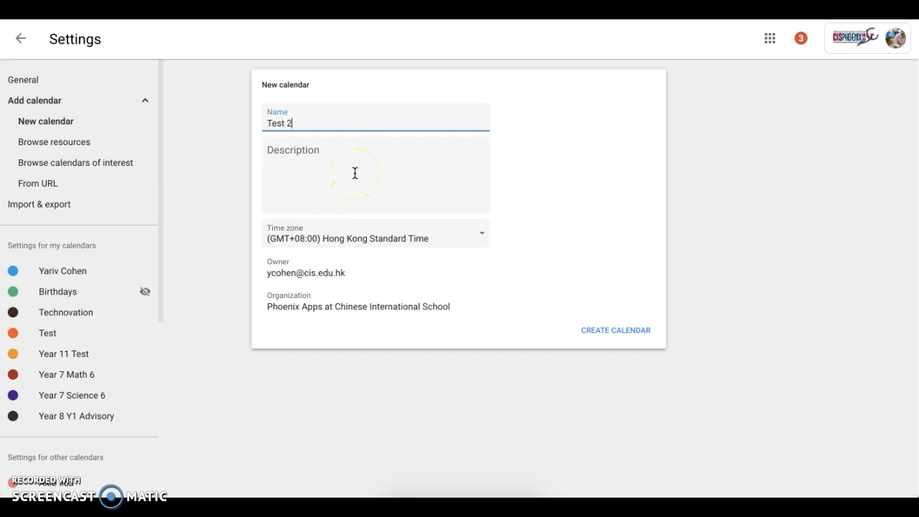
click(634, 334)
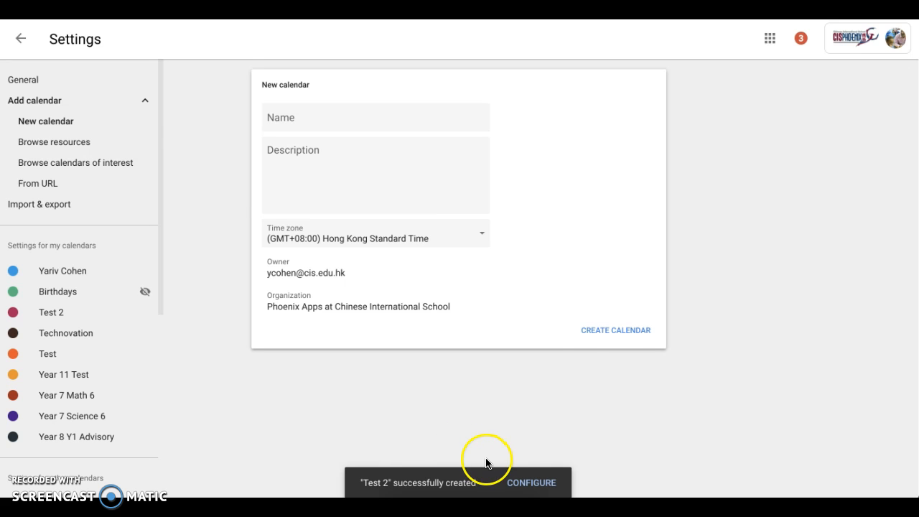
click(20, 39)
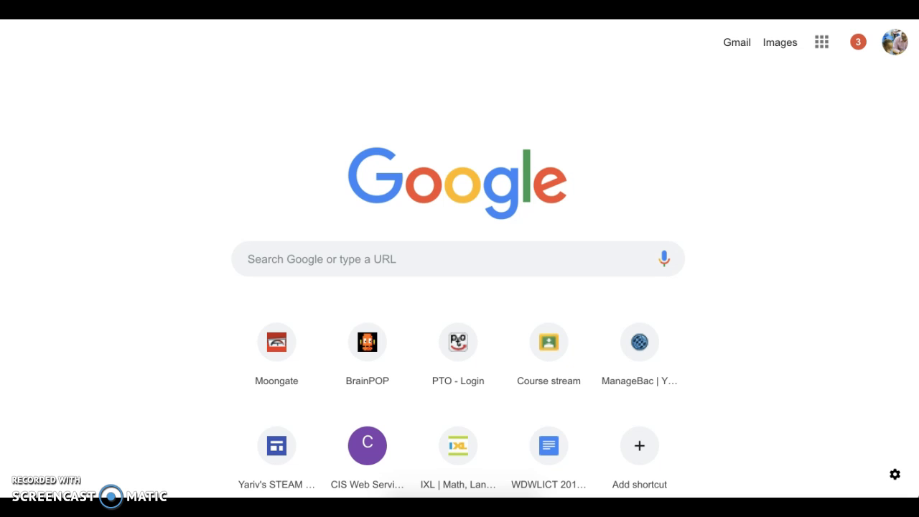
- Reach Moongate through the CIS Web Services bookmark and export the timetable as CSV from My Profile
click(244, 15)
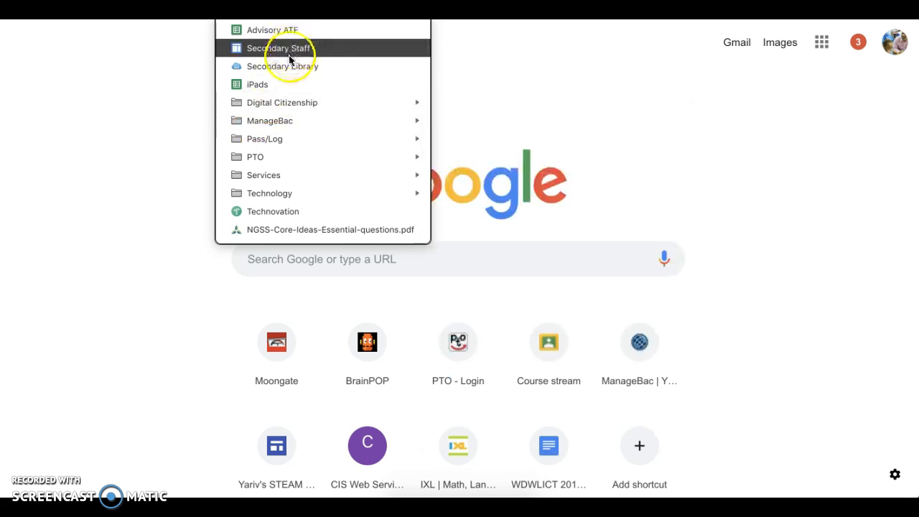
mouse_move(263, 174)
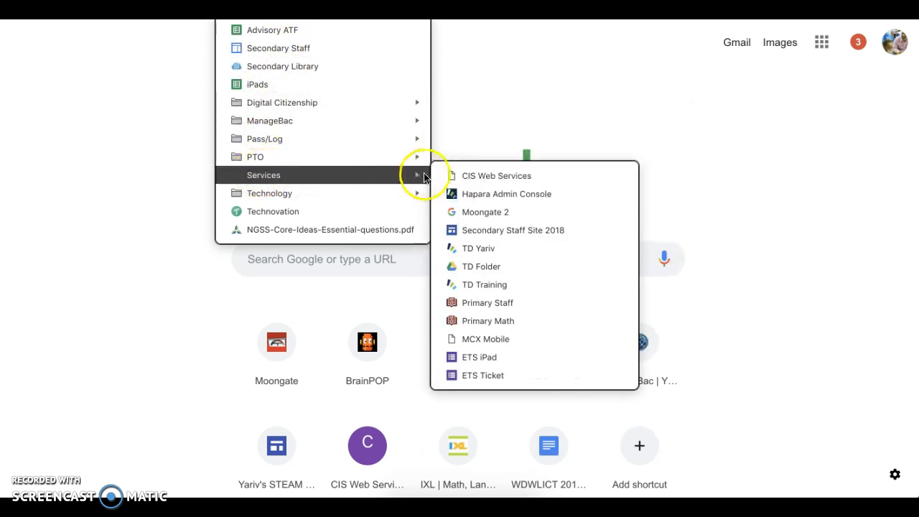
click(492, 175)
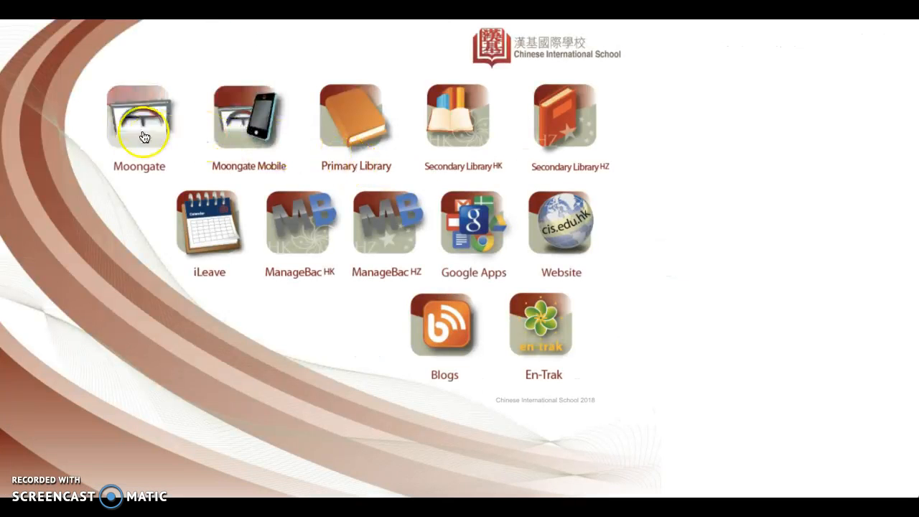
click(145, 136)
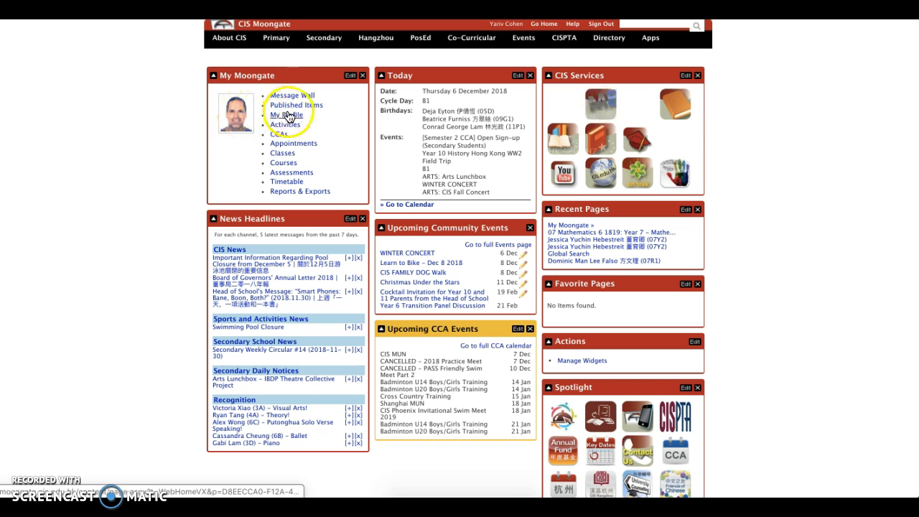
click(287, 116)
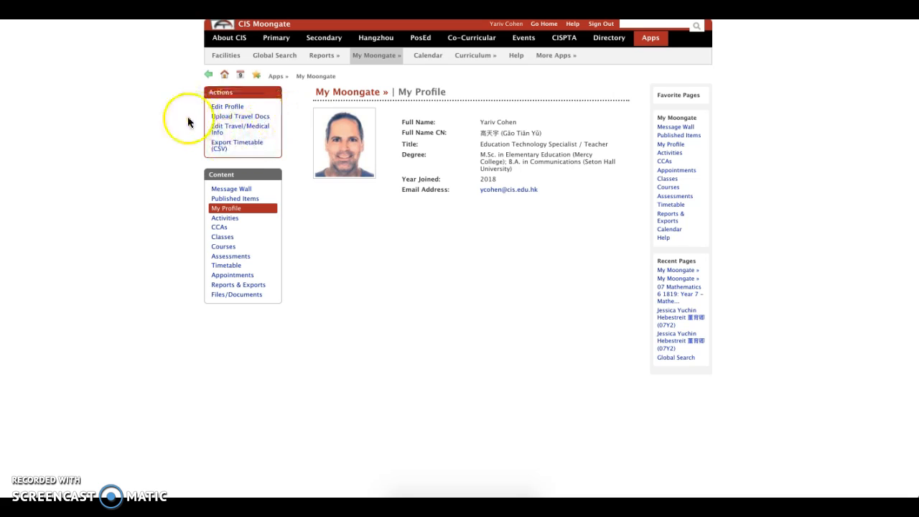
click(233, 148)
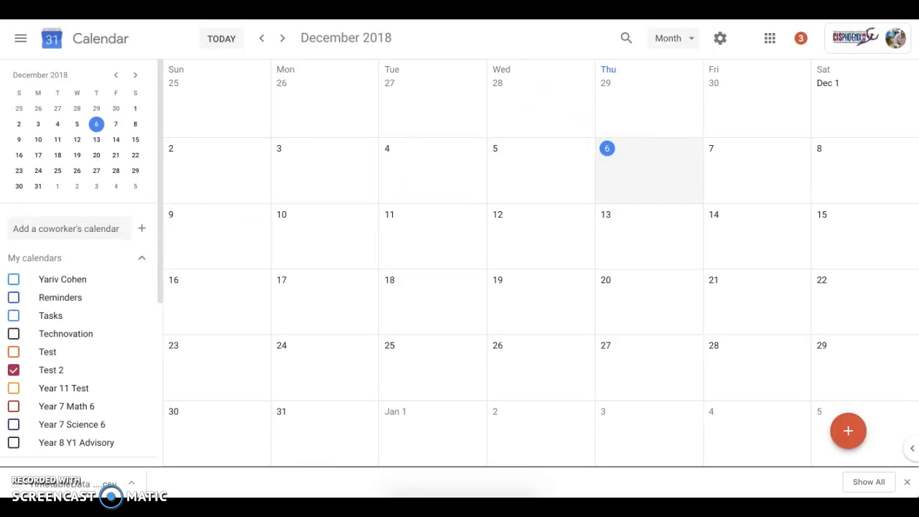
- In Google Calendar, open the import settings and choose Test 2 as the calendar that receives the events
click(140, 230)
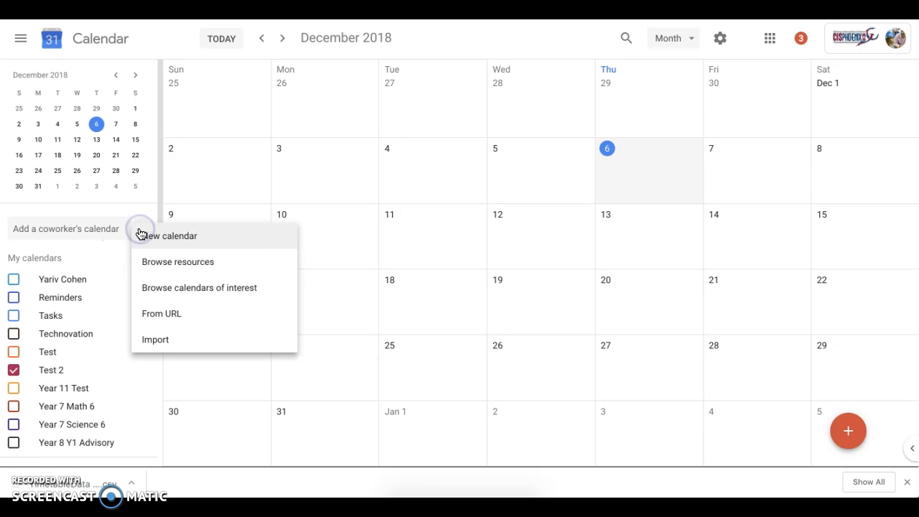
click(159, 342)
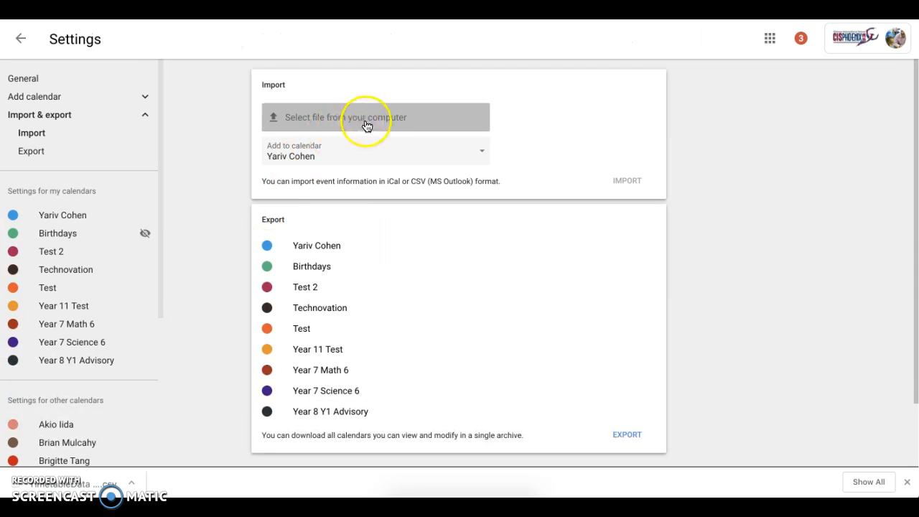
click(474, 155)
click(441, 223)
- Import TimetableData (1).csv from Downloads and return to the main calendar view
click(408, 120)
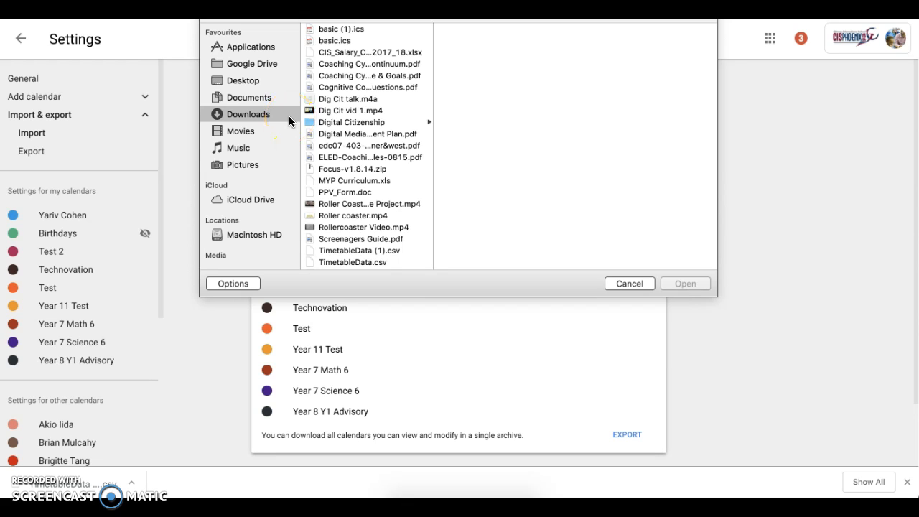
scroll(347, 157, down, 2)
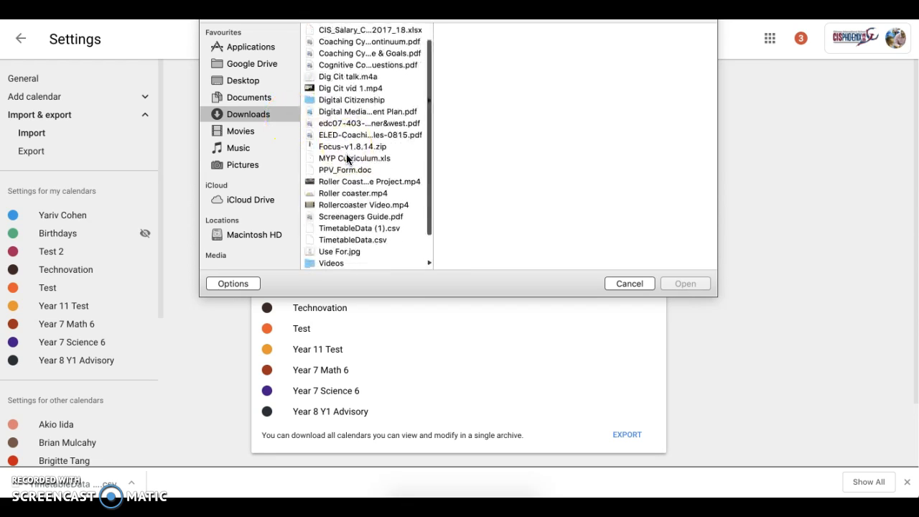
click(347, 229)
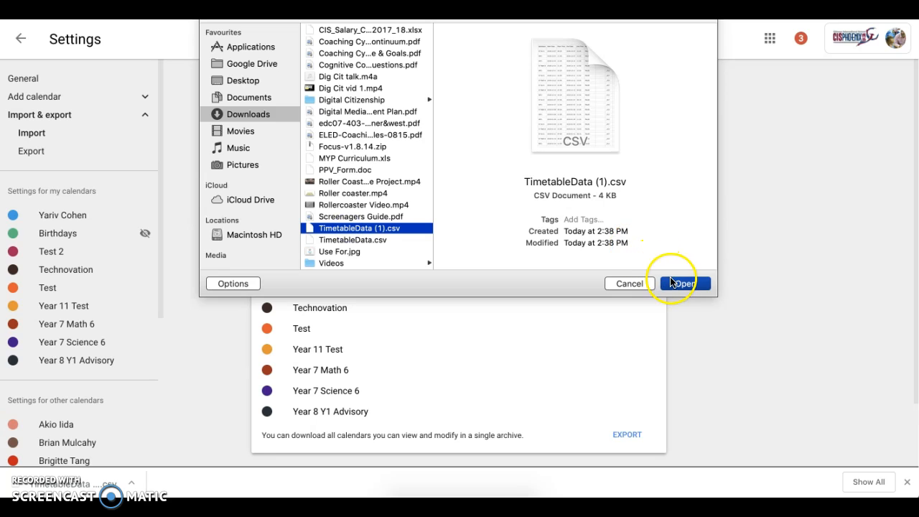
click(676, 284)
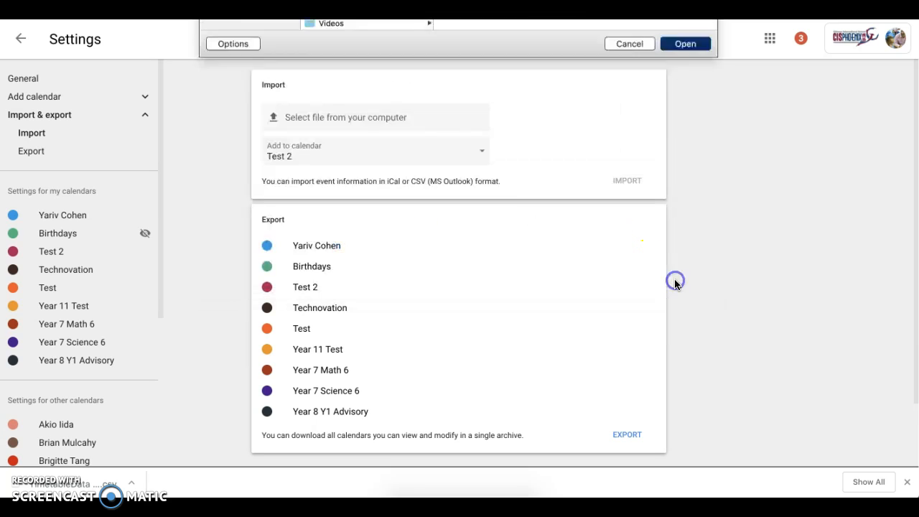
click(621, 180)
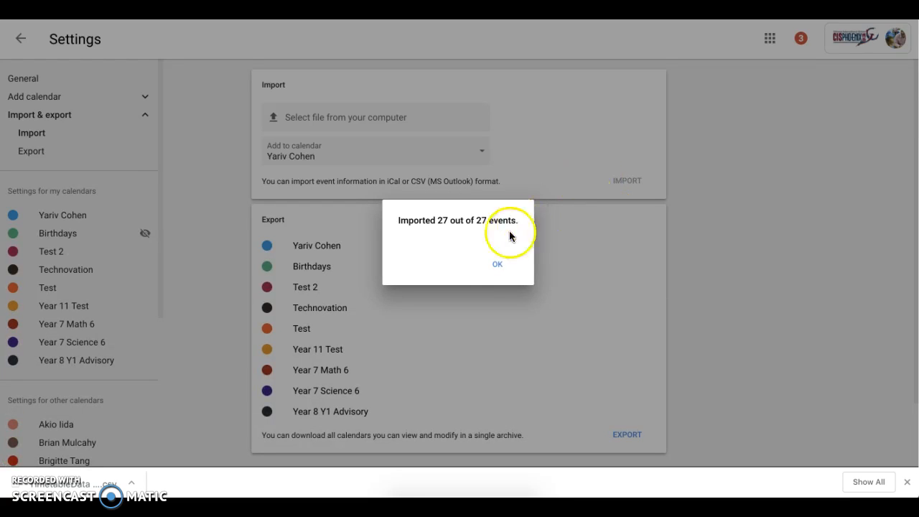
click(500, 265)
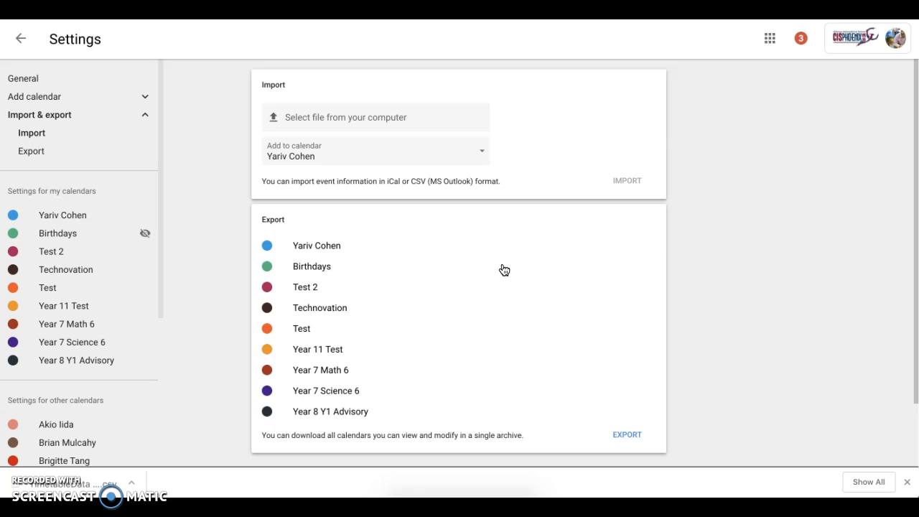
click(23, 40)
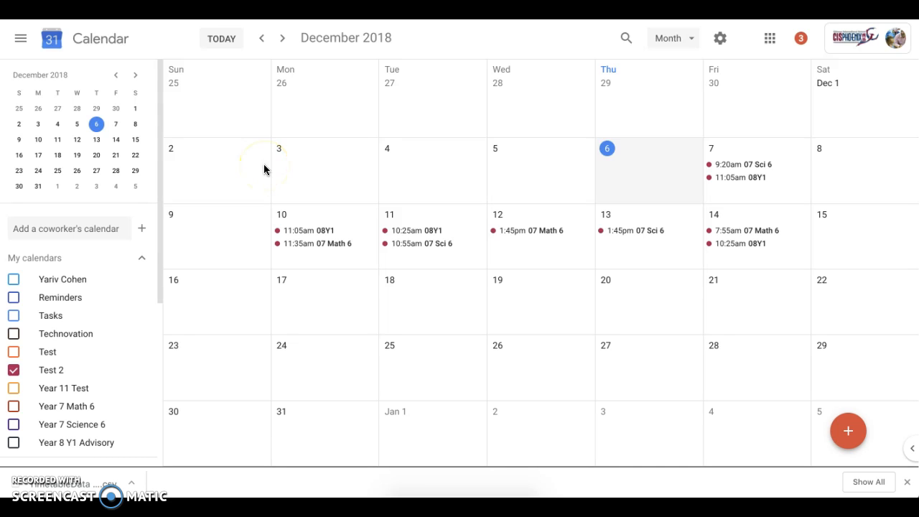
- Add two coworkers' calendars: the first suggested coworker's and the second match for "car"
click(88, 234)
click(88, 229)
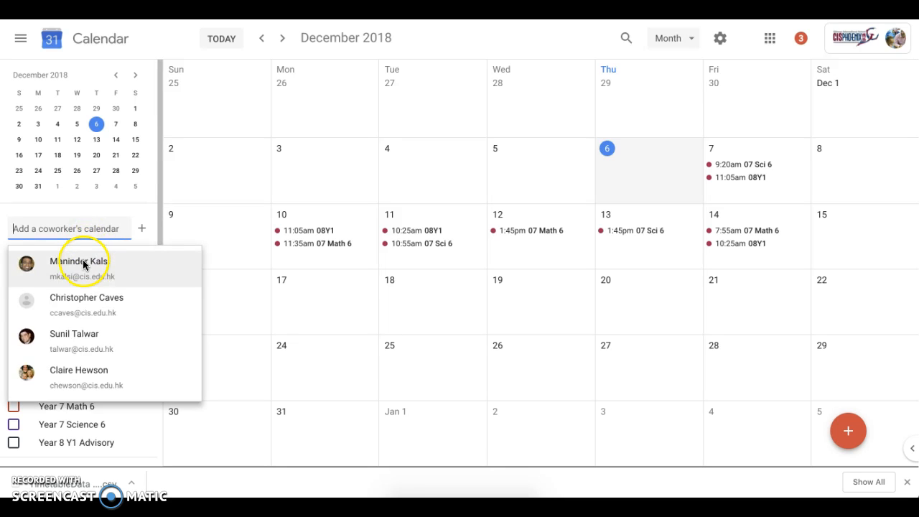
click(83, 263)
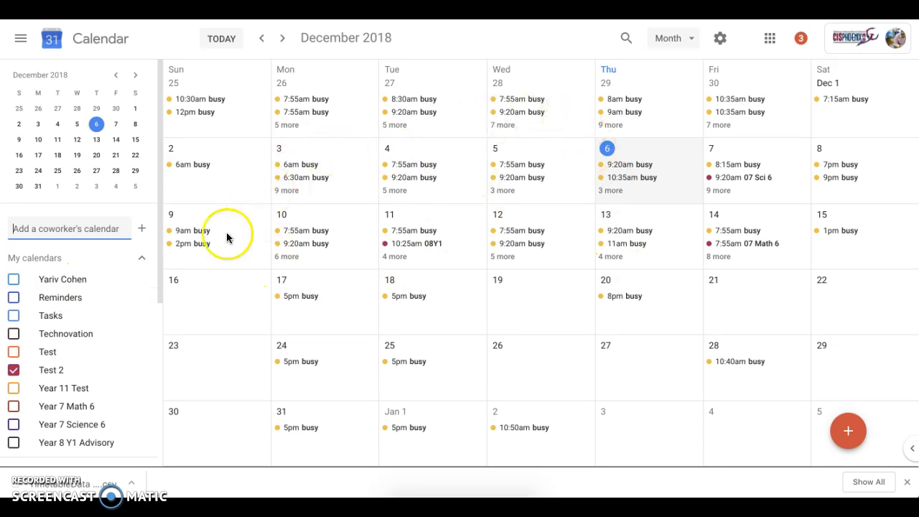
click(109, 235)
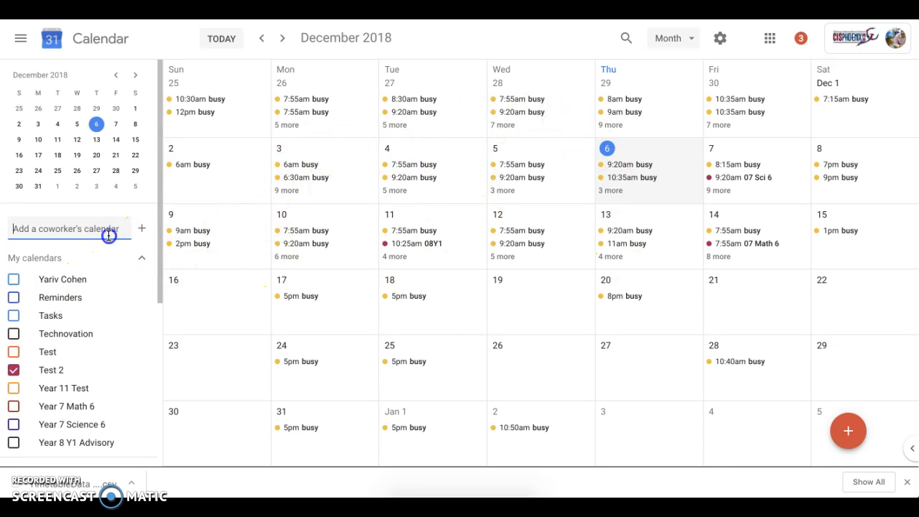
text(car)
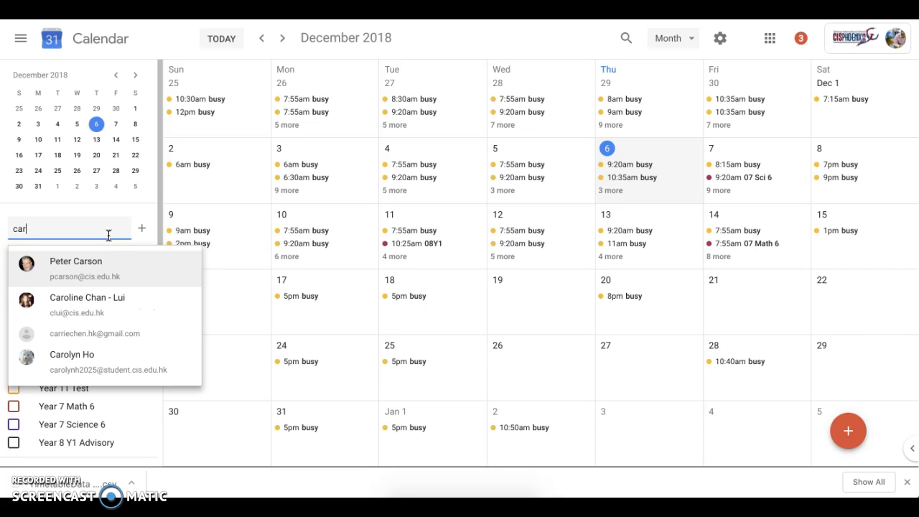
click(109, 303)
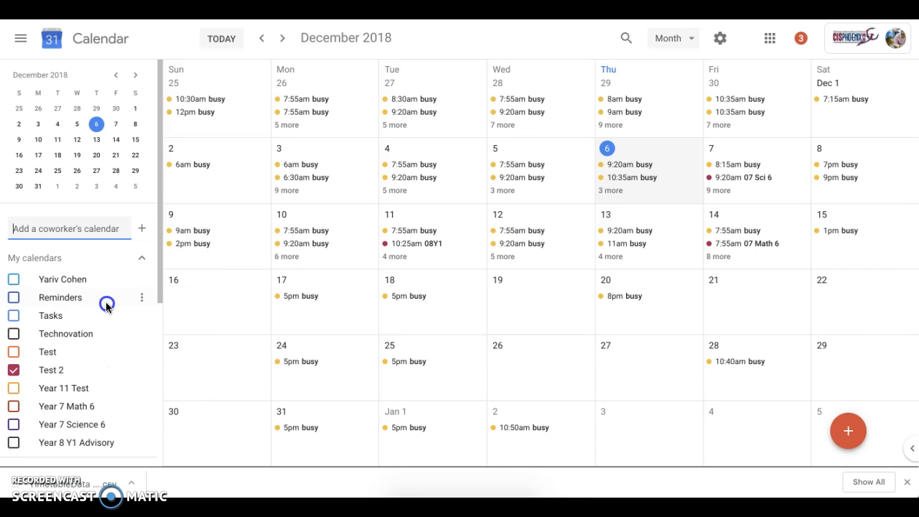
- View the full list of events on December 10, close it, and hide the Test 2 calendar
click(285, 256)
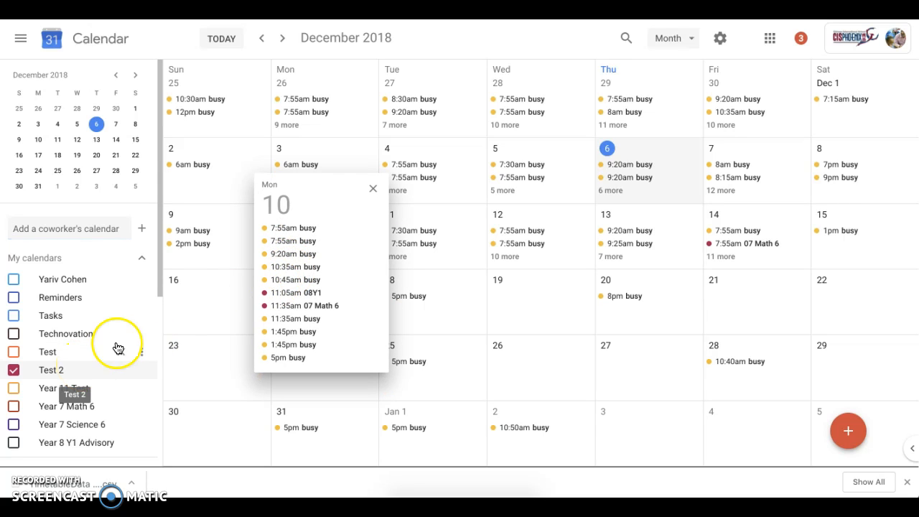
click(372, 188)
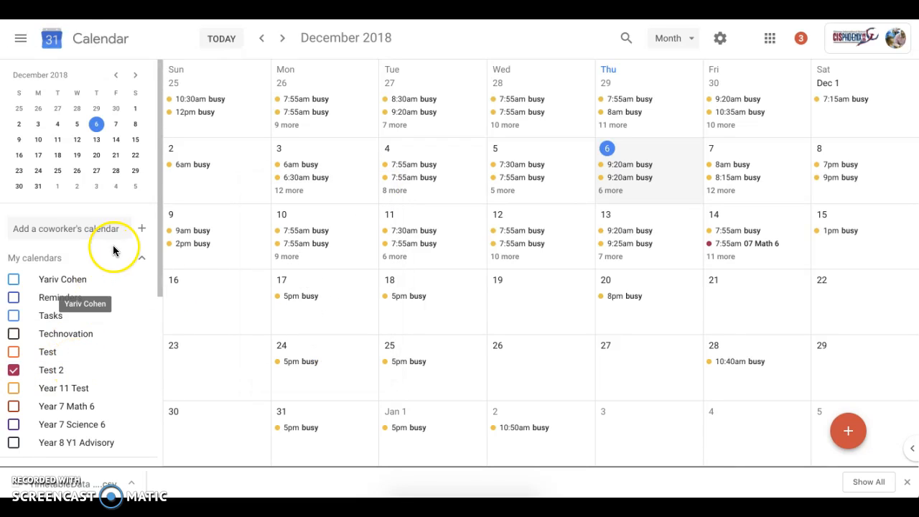
click(14, 370)
- Change the color of the second calendar under Other calendars to dark red
scroll(69, 349, down, 3)
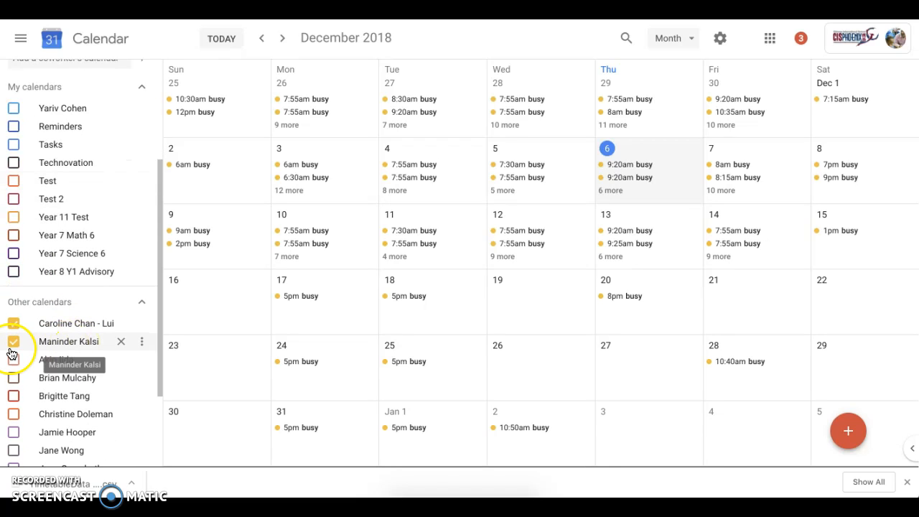
click(139, 346)
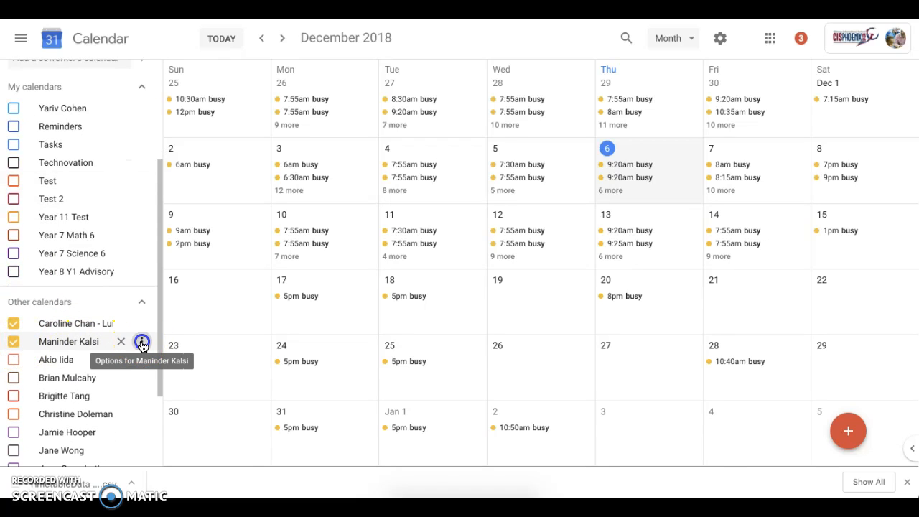
click(149, 383)
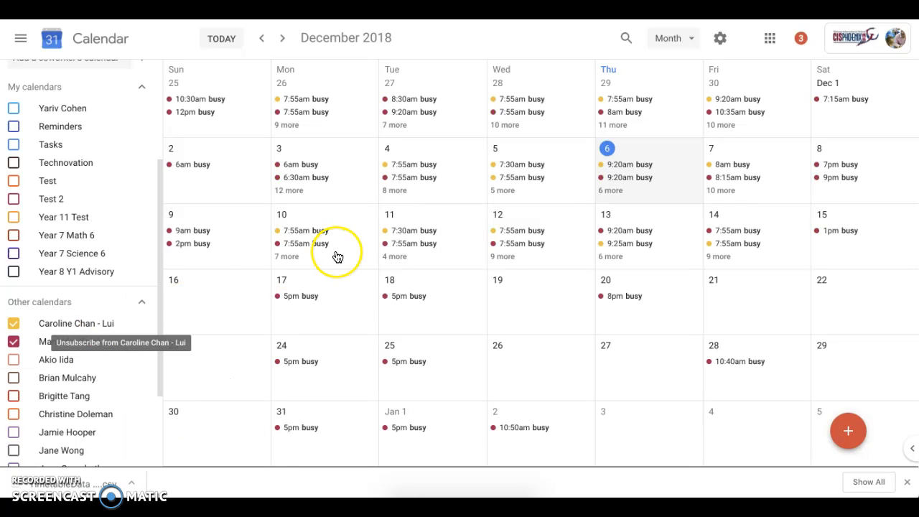
- Compare the two coworkers' schedules in December 10's full event list and in the Day and Week views, returning to Month view
click(291, 257)
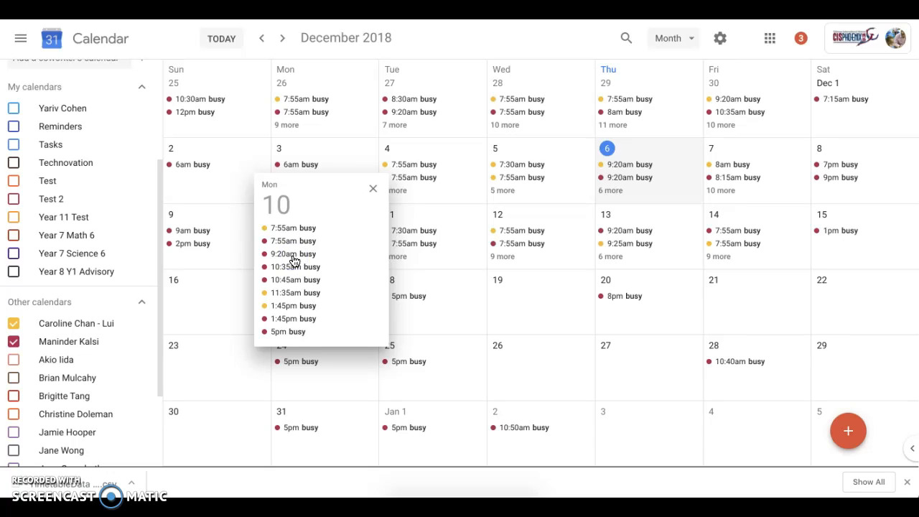
click(374, 189)
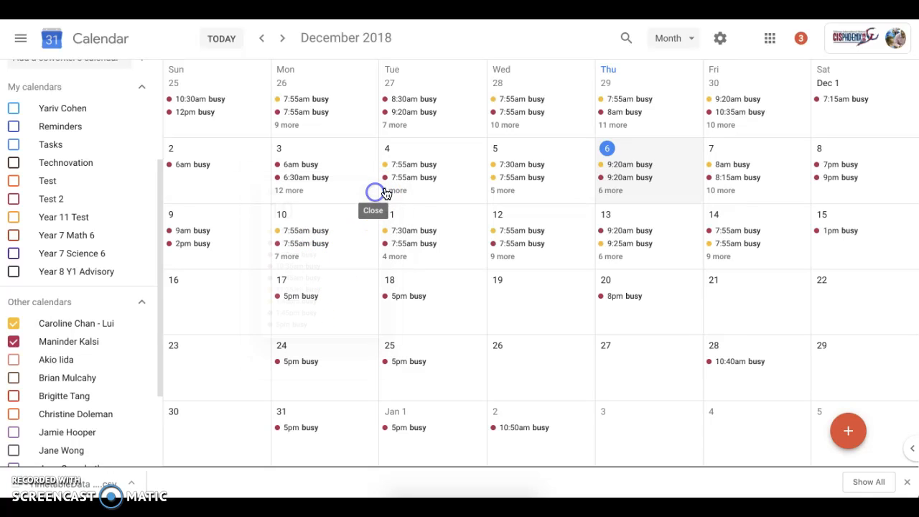
click(691, 39)
click(690, 70)
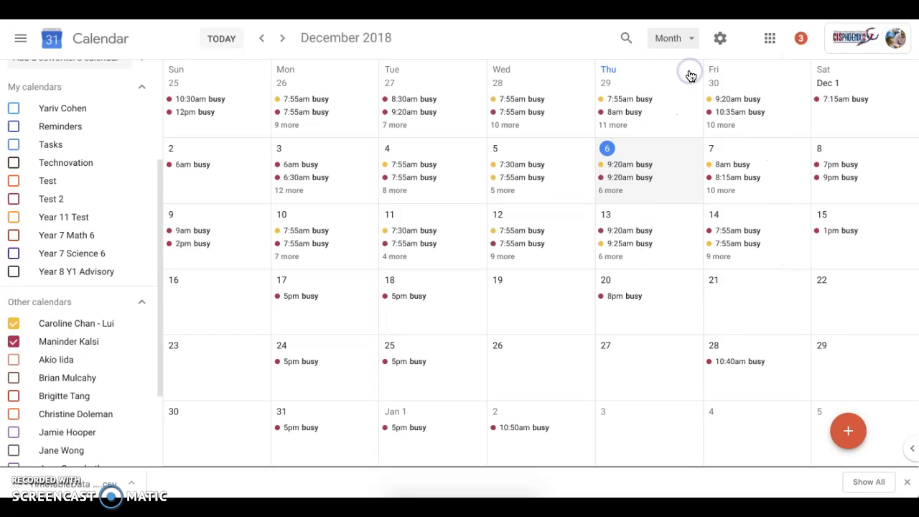
click(689, 41)
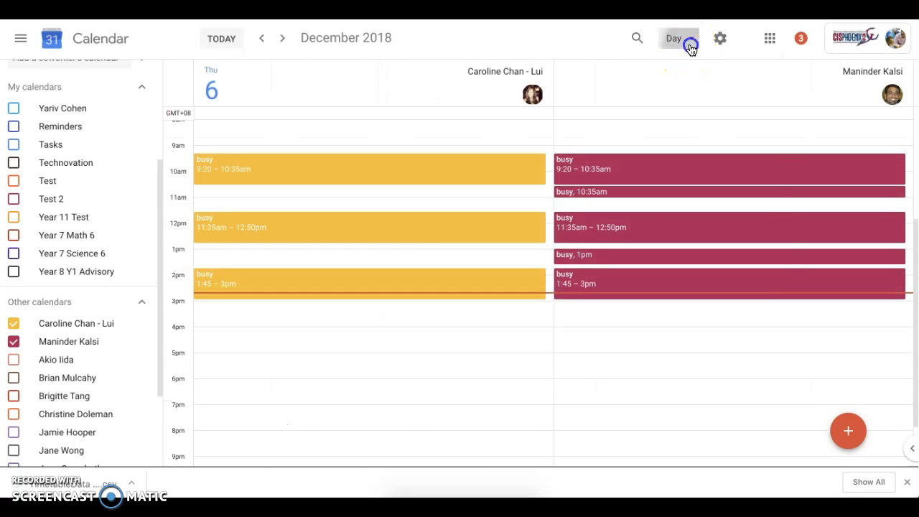
click(688, 96)
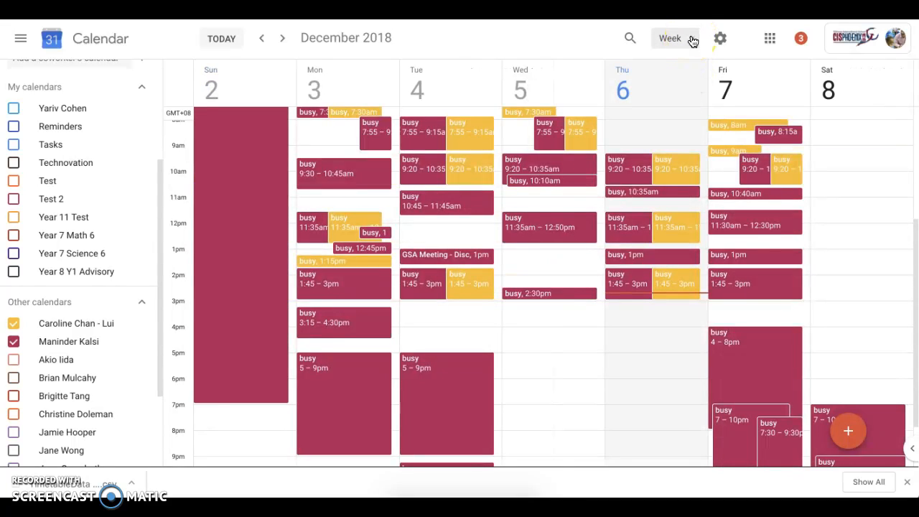
click(691, 41)
click(678, 122)
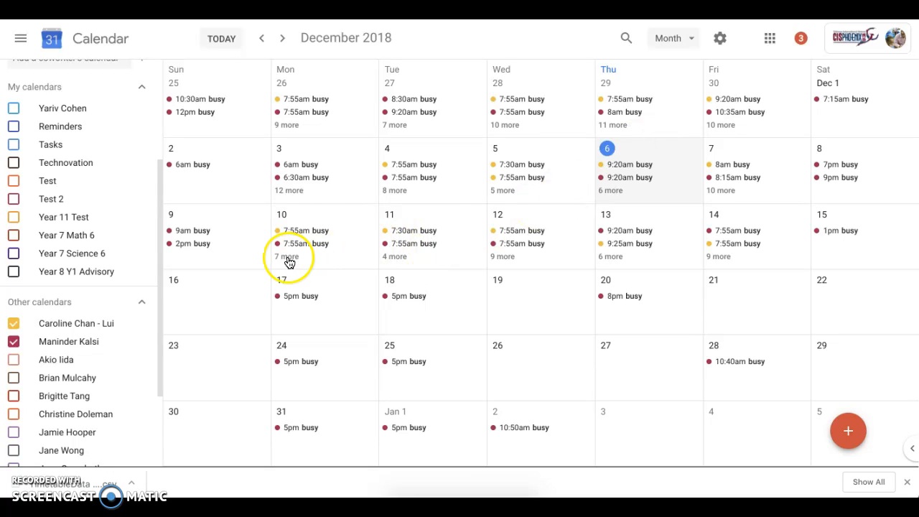
- View the full list of events on December 10 again, close it, and hide both coworkers' calendars
click(287, 258)
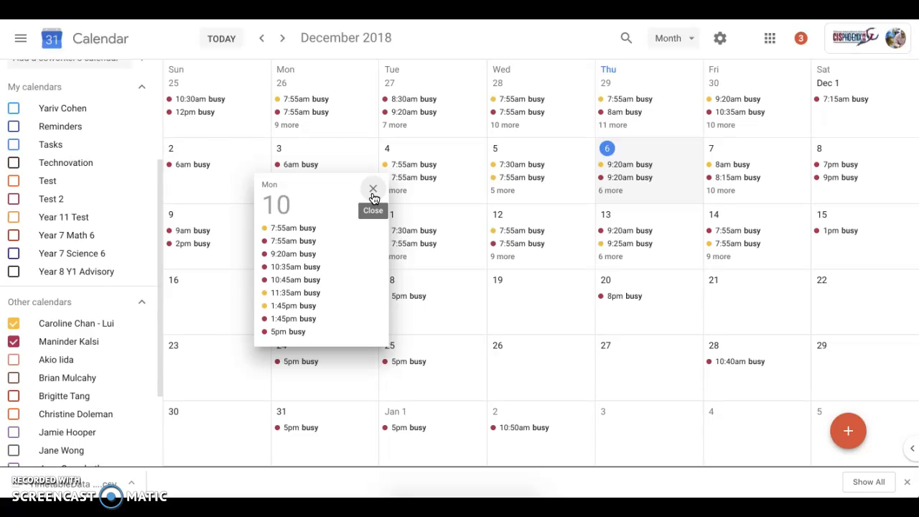
click(374, 190)
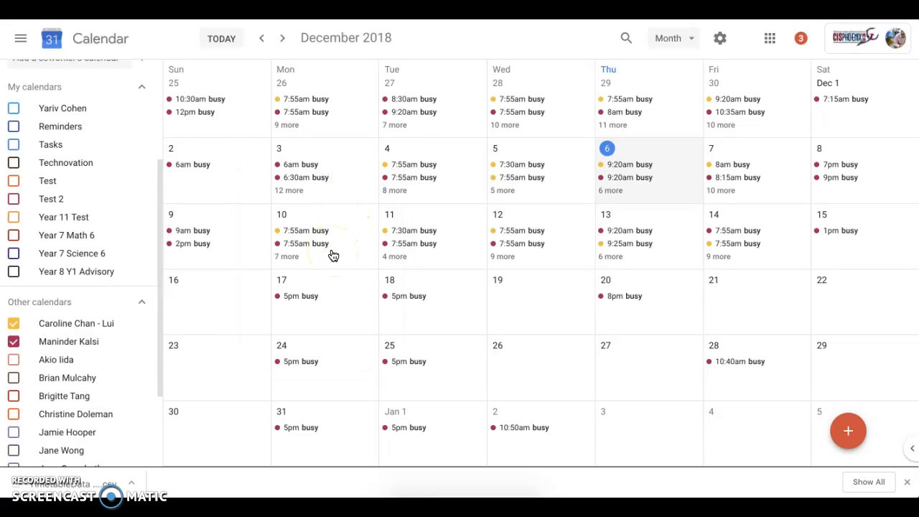
click(106, 318)
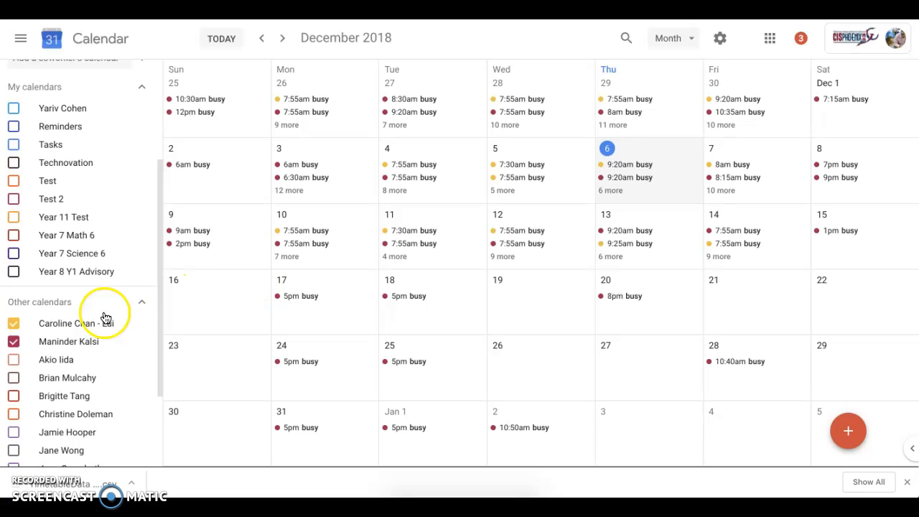
click(14, 342)
click(16, 328)
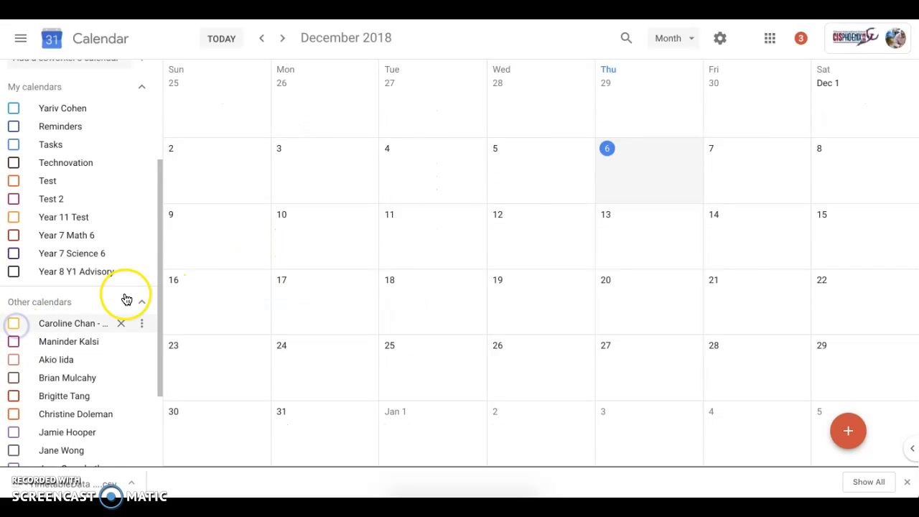
- Create an event on December 10 titled "Calendar Screencast" and open its full event options
click(323, 253)
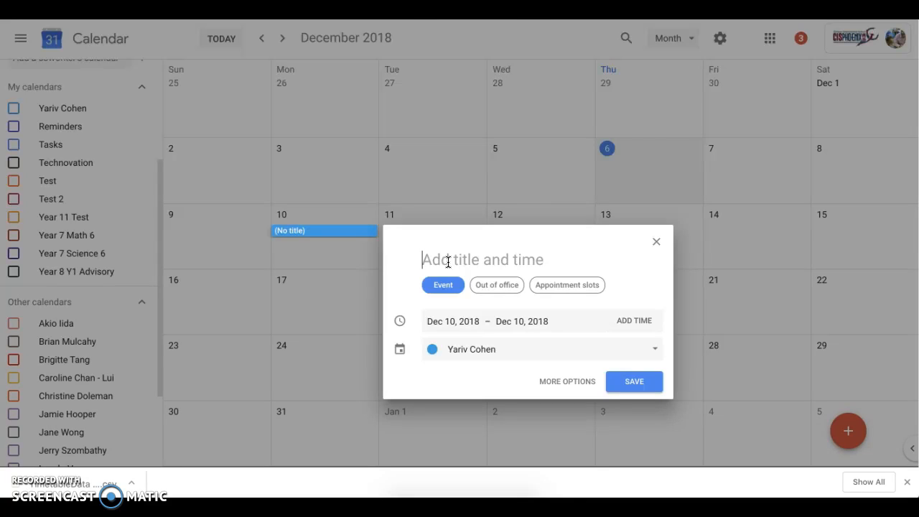
text(Calendar Screencast)
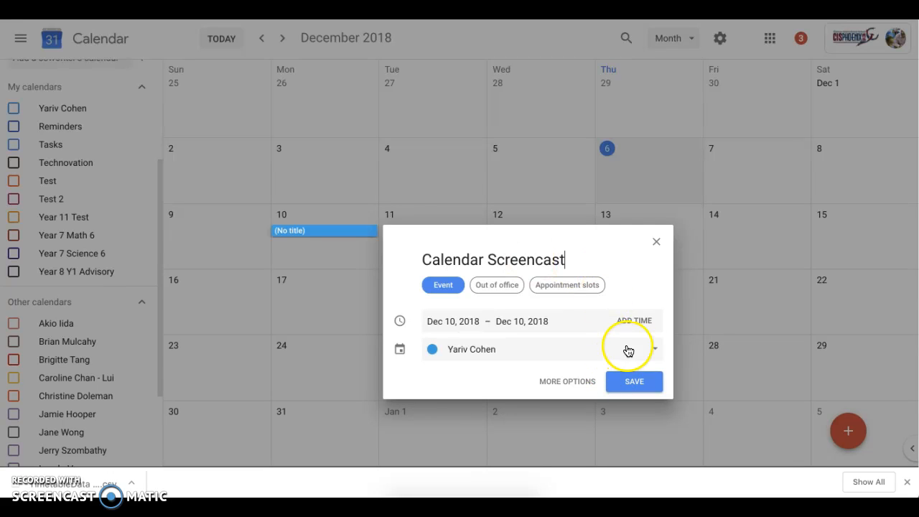
click(575, 383)
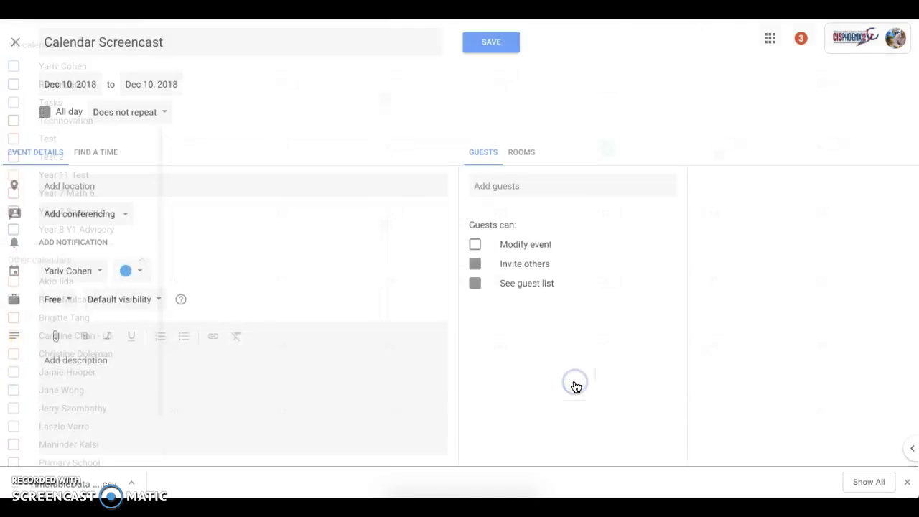
- Search the guests for "car" and add the second matching coworker to the event
click(531, 184)
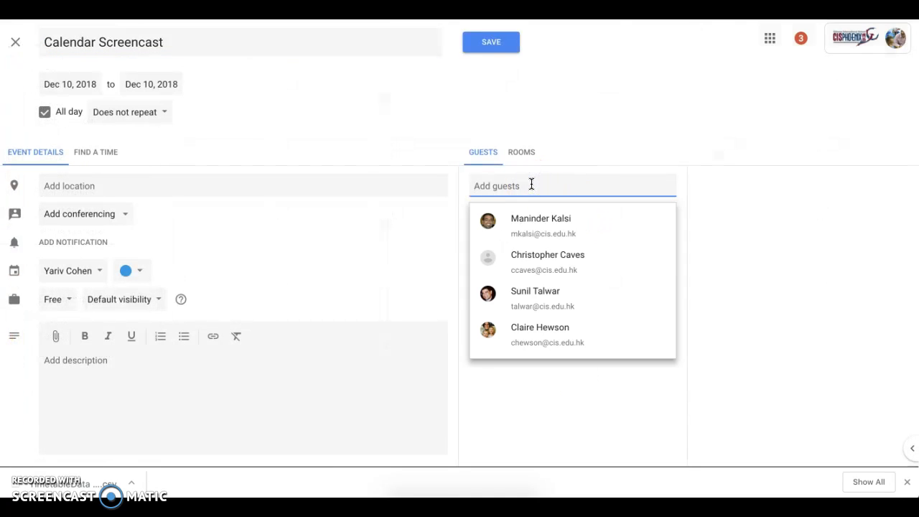
text(car)
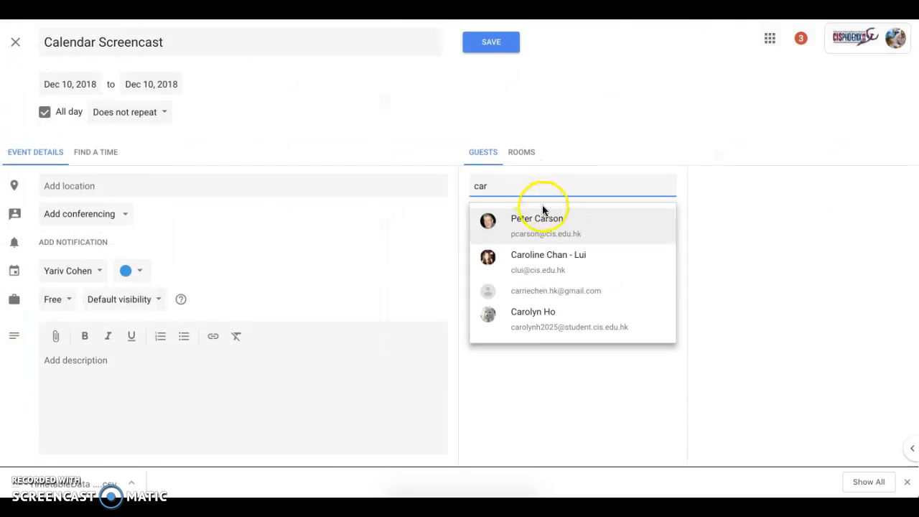
click(550, 272)
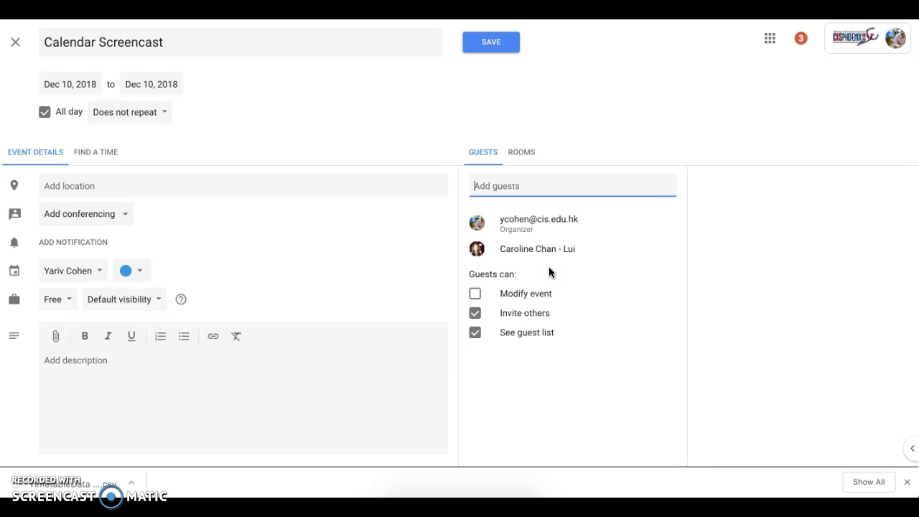
- Show the guests' availability and change the all-day event to a timed one from 10:00am to 10:25am on December 10
click(100, 153)
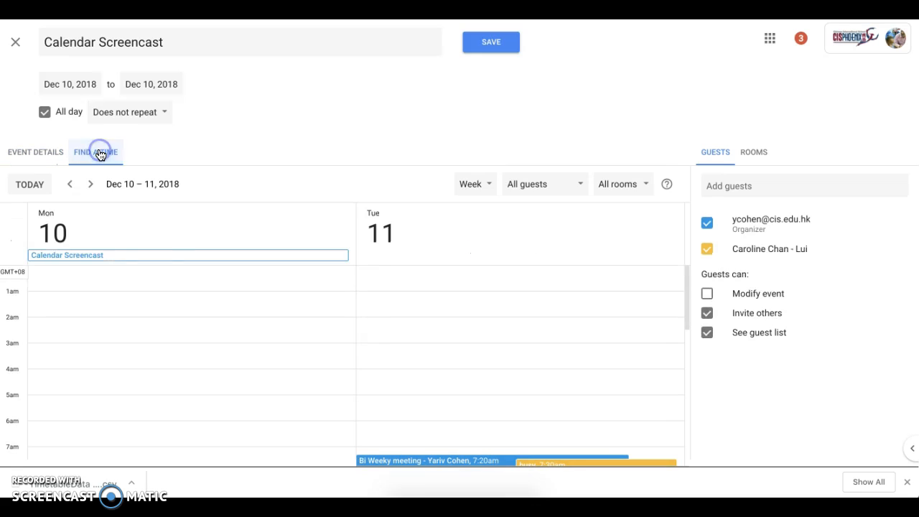
click(44, 115)
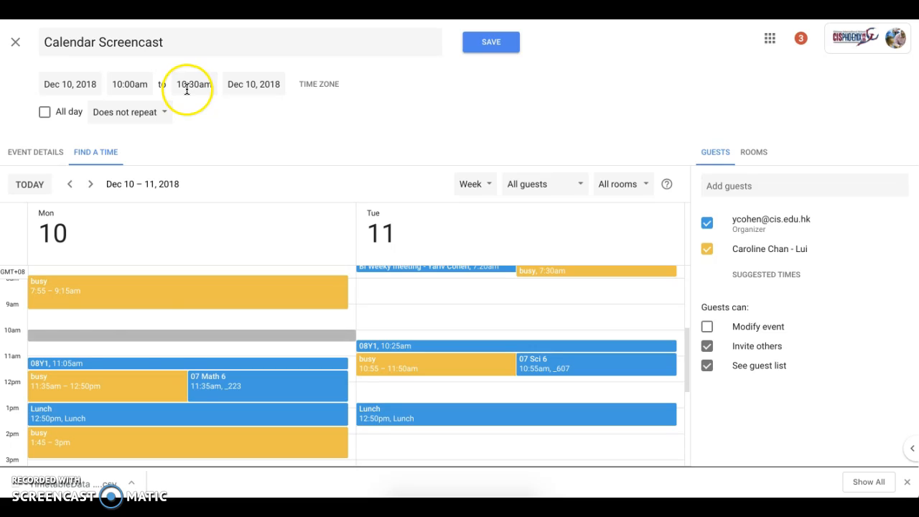
click(165, 325)
drag(166, 314, 167, 314)
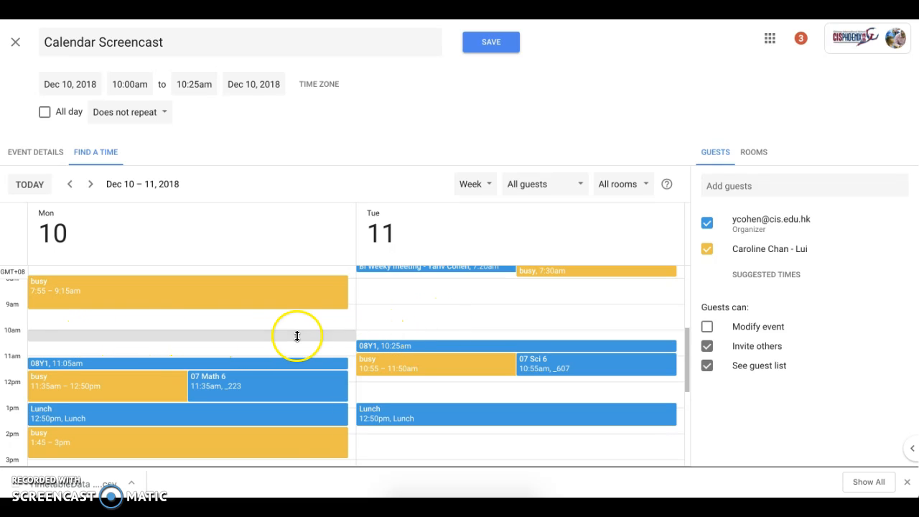
- Reschedule the event to 9:30am–10:10am on December 10 in the availability grid and save it, sending invitation emails to guests
mouse_move(395, 344)
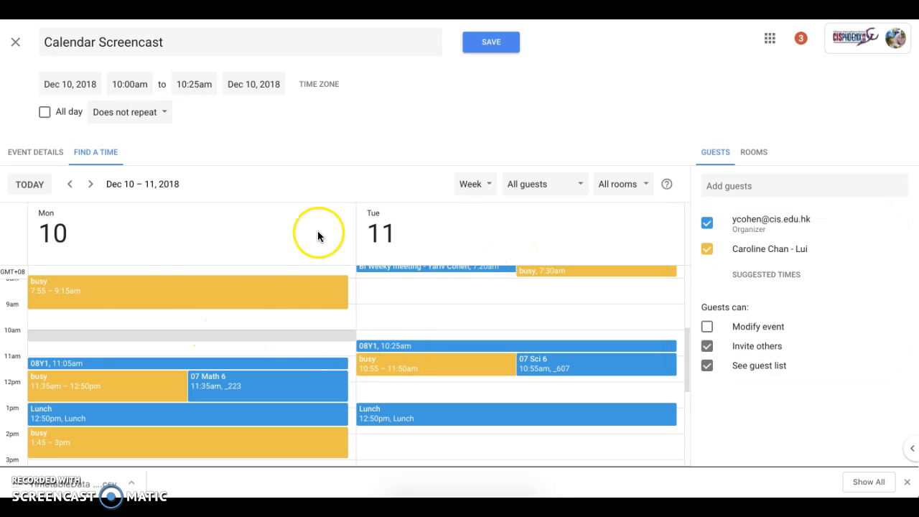
click(110, 316)
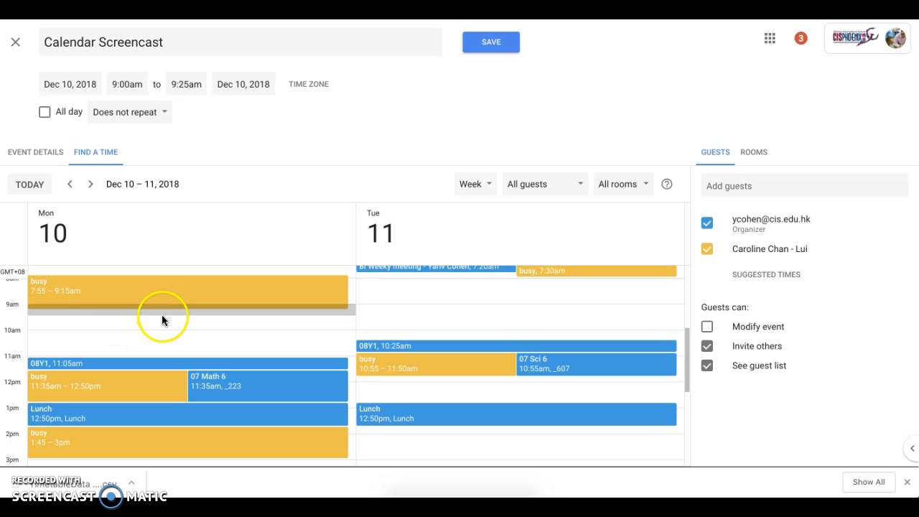
mouse_move(164, 331)
mouse_down()
mouse_move(168, 315)
mouse_move(168, 329)
mouse_up()
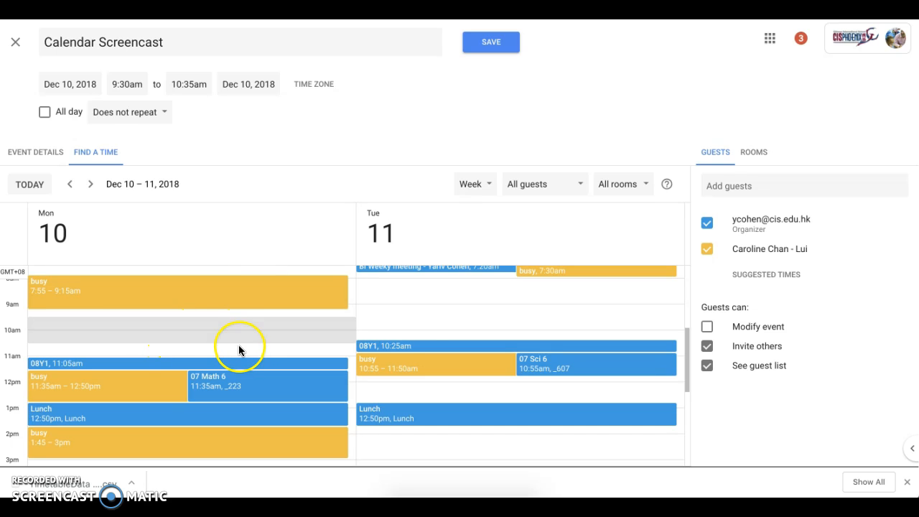
drag(240, 339, 237, 333)
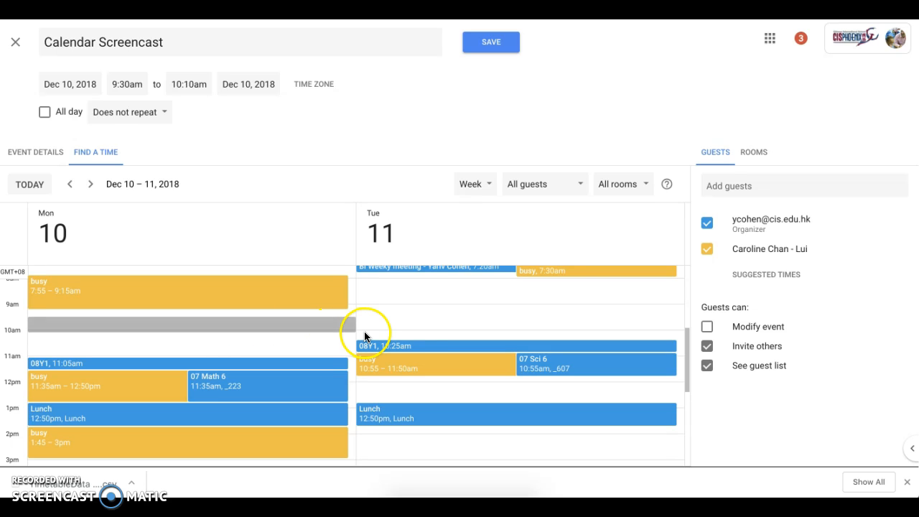
click(491, 56)
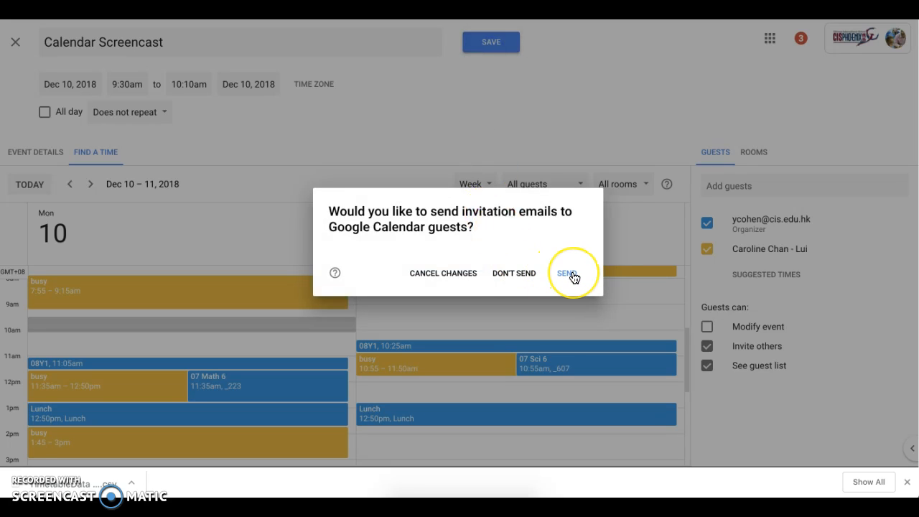
click(573, 276)
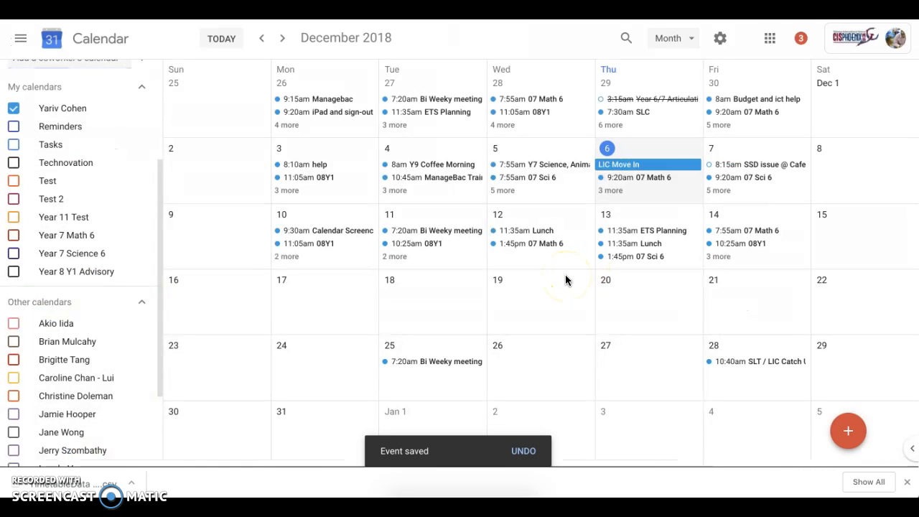
- View the December 6 and 10 event lists and examine the Calendar Screencast event's details and expanded attendance response options
click(616, 191)
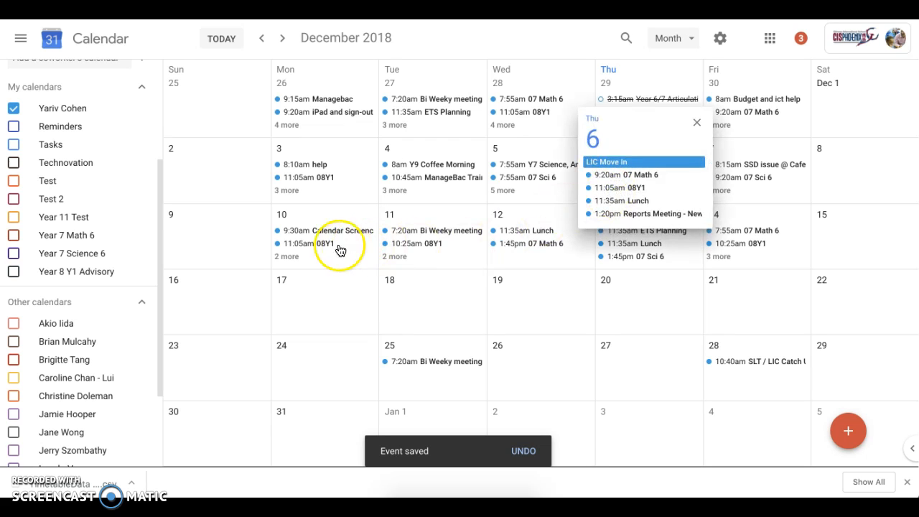
click(288, 257)
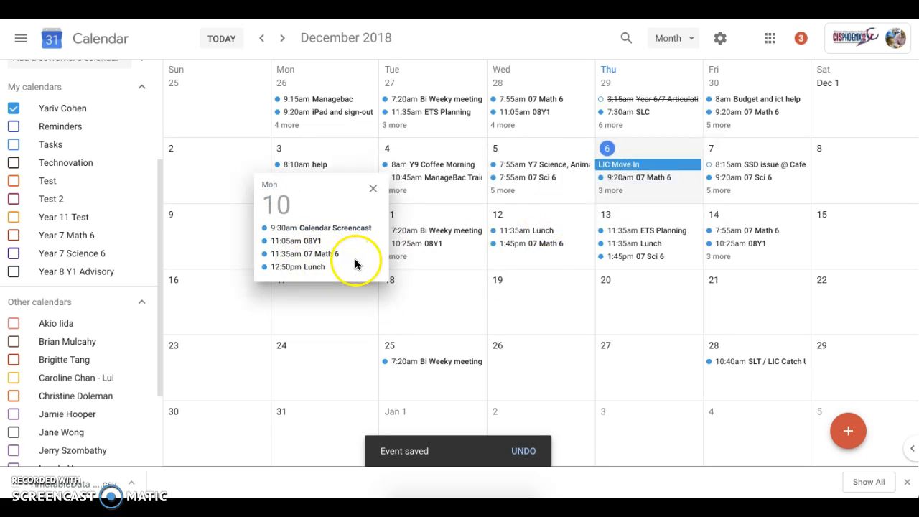
click(324, 232)
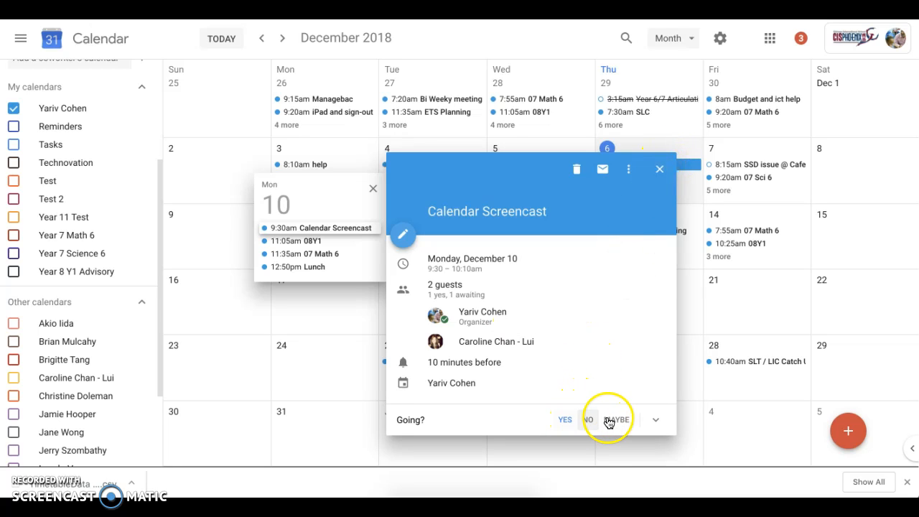
click(649, 419)
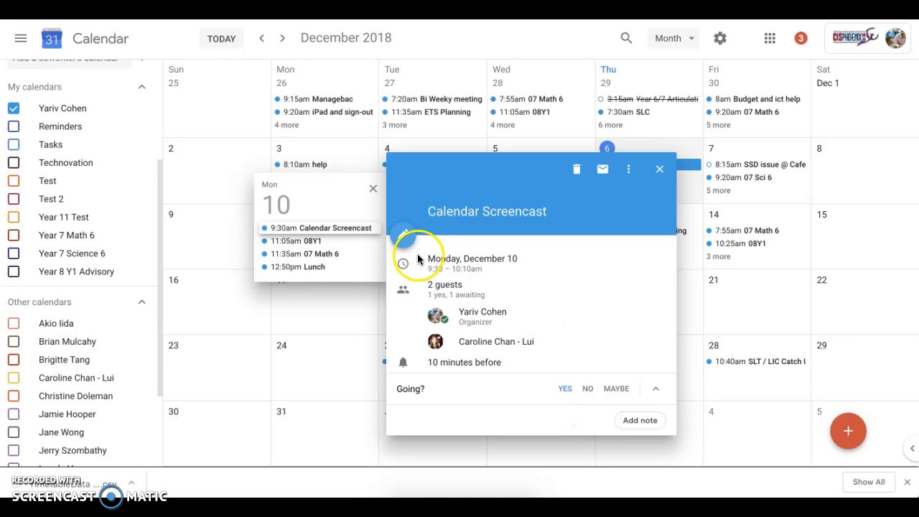
- Set the Calendar Screencast event's location to Room 211 and save it, sending update emails to the existing guests
click(402, 234)
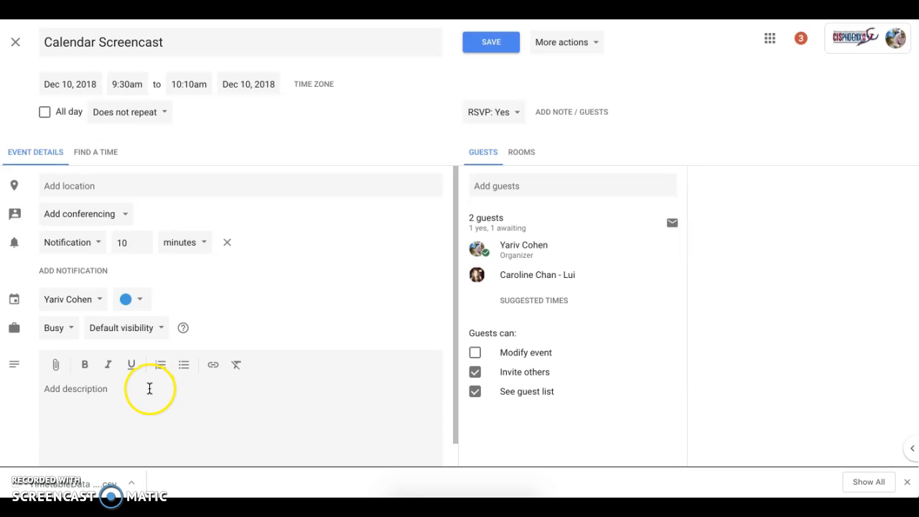
click(151, 182)
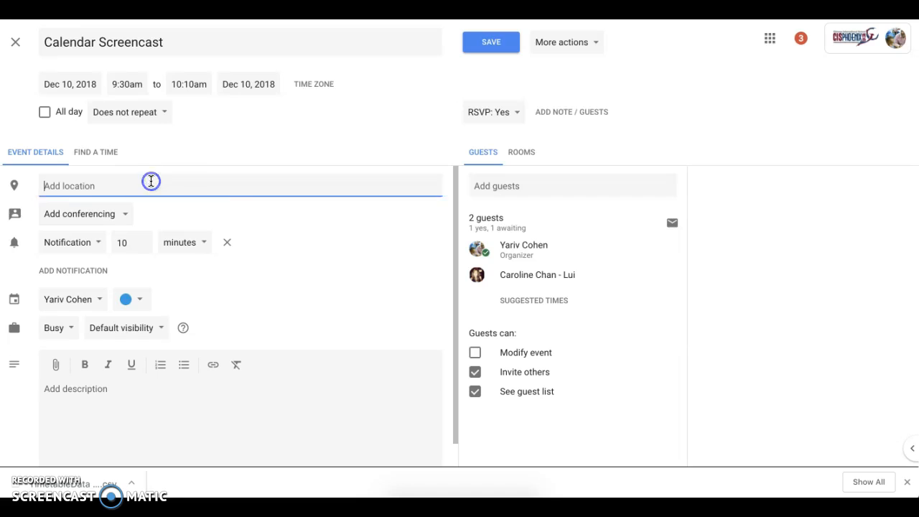
text(Room )
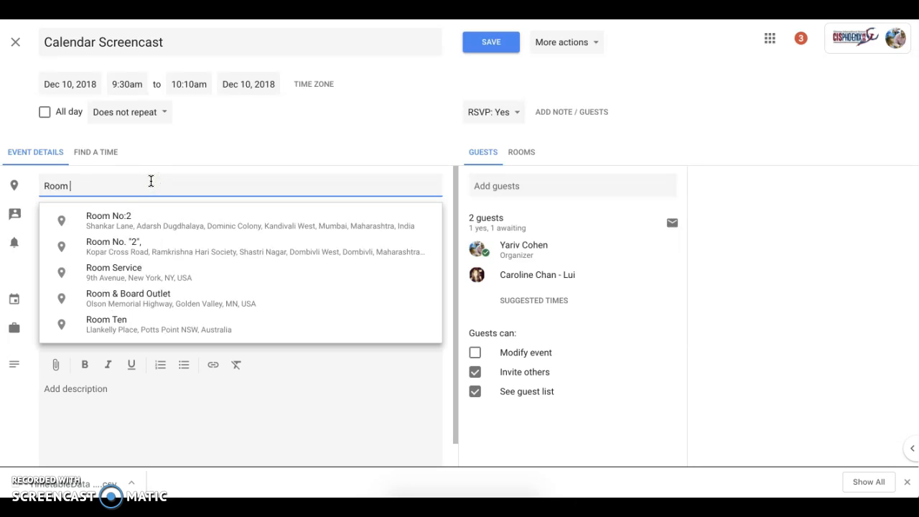
text(211)
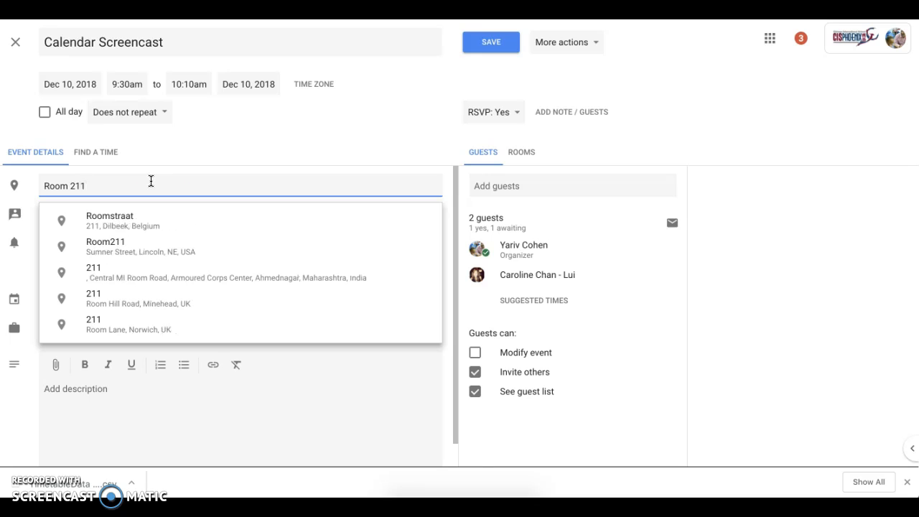
click(239, 418)
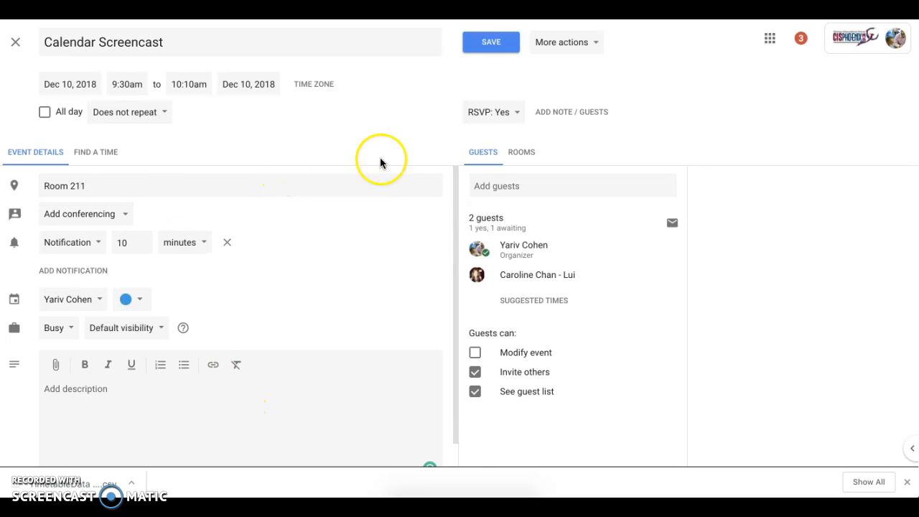
click(498, 41)
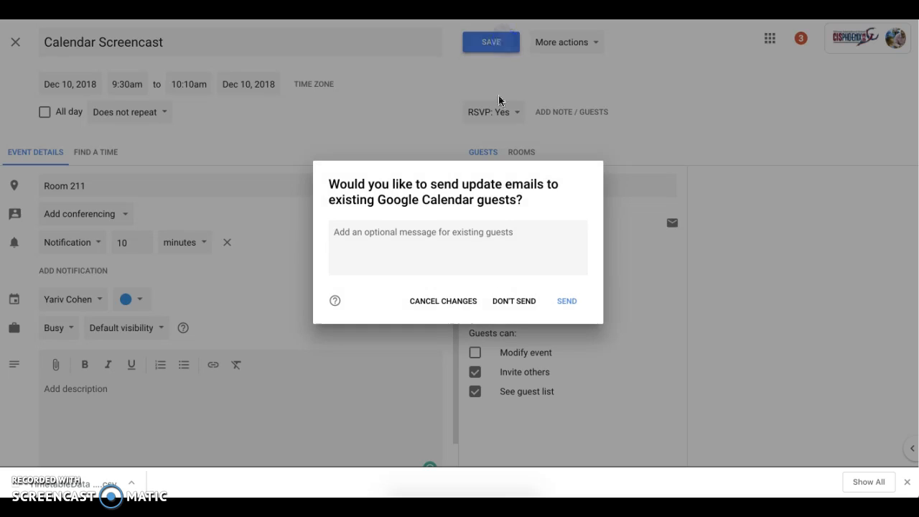
click(566, 304)
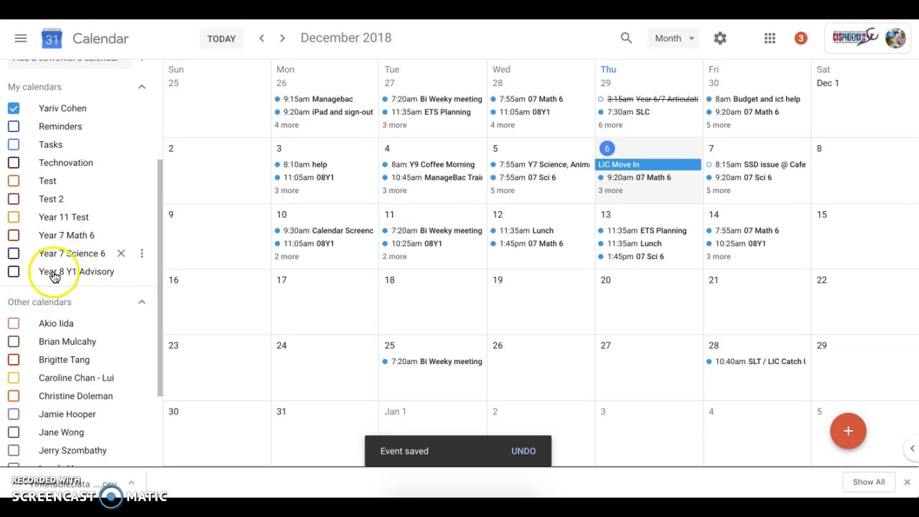
- Overlay the invited coworker's calendar on the month view and examine the full December 10 event list, closing it when done
scroll(43, 244, up, 1)
scroll(42, 248, down, 2)
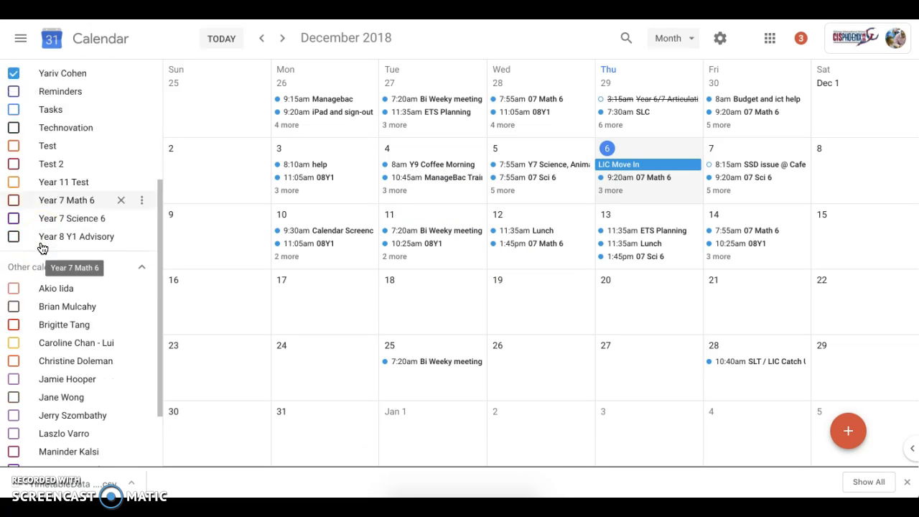
scroll(42, 247, down, 2)
click(17, 276)
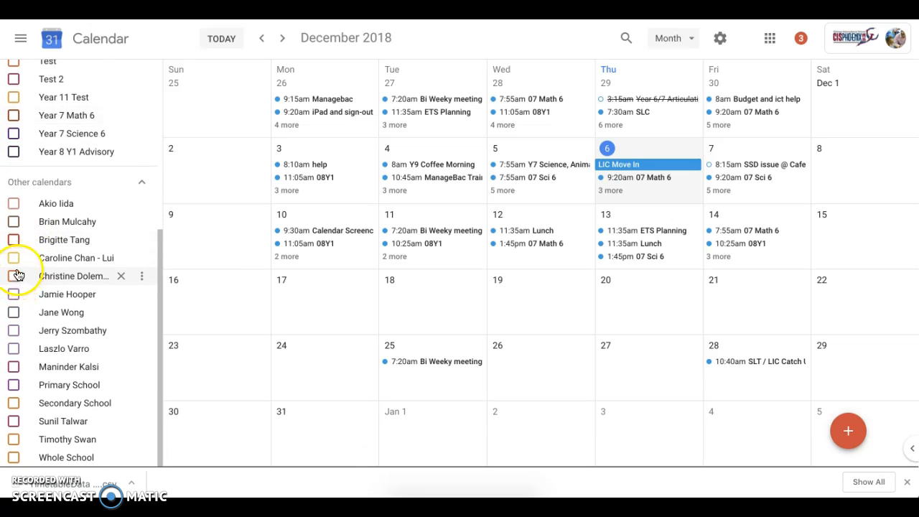
click(14, 258)
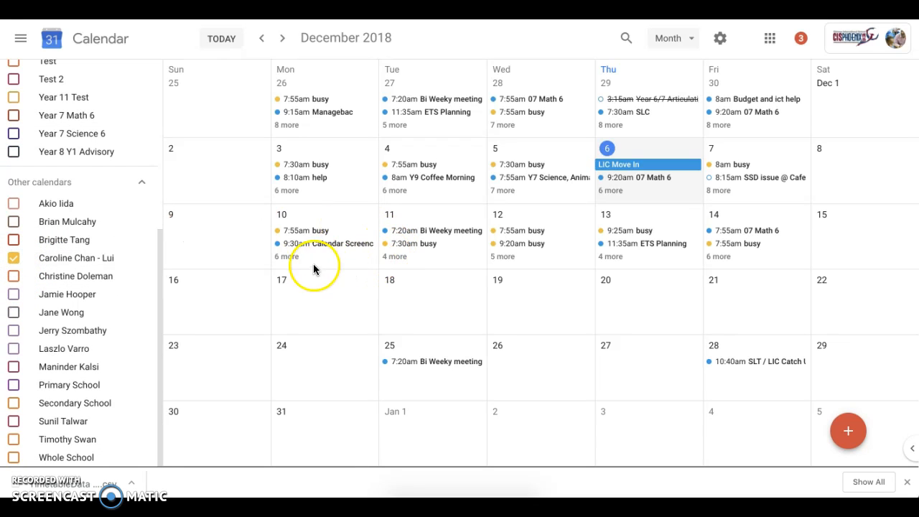
click(285, 257)
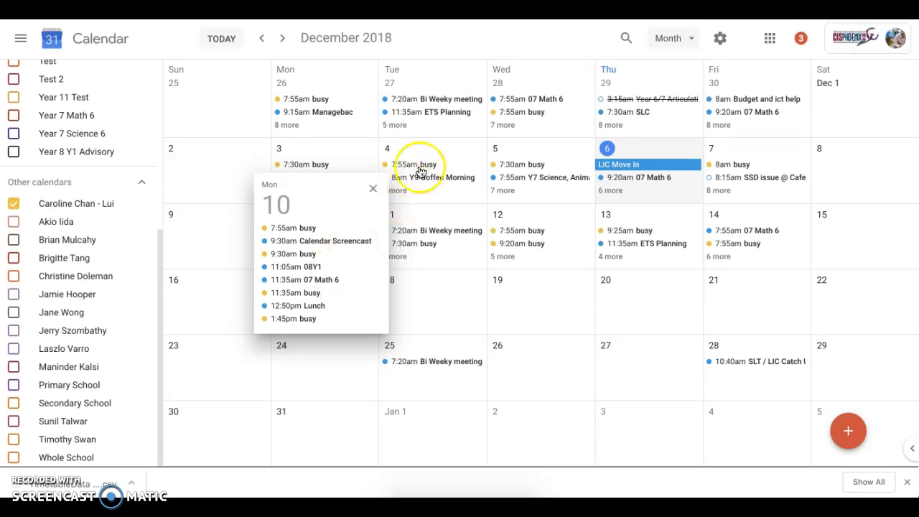
click(372, 188)
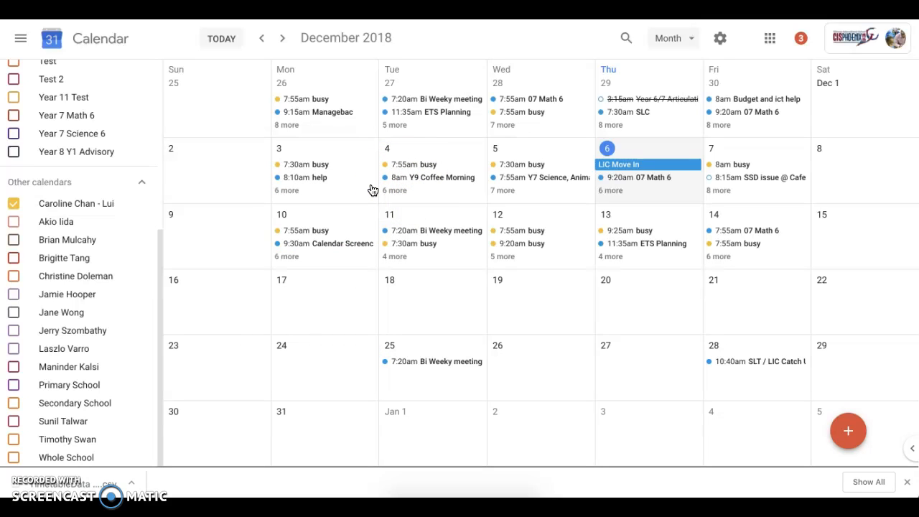